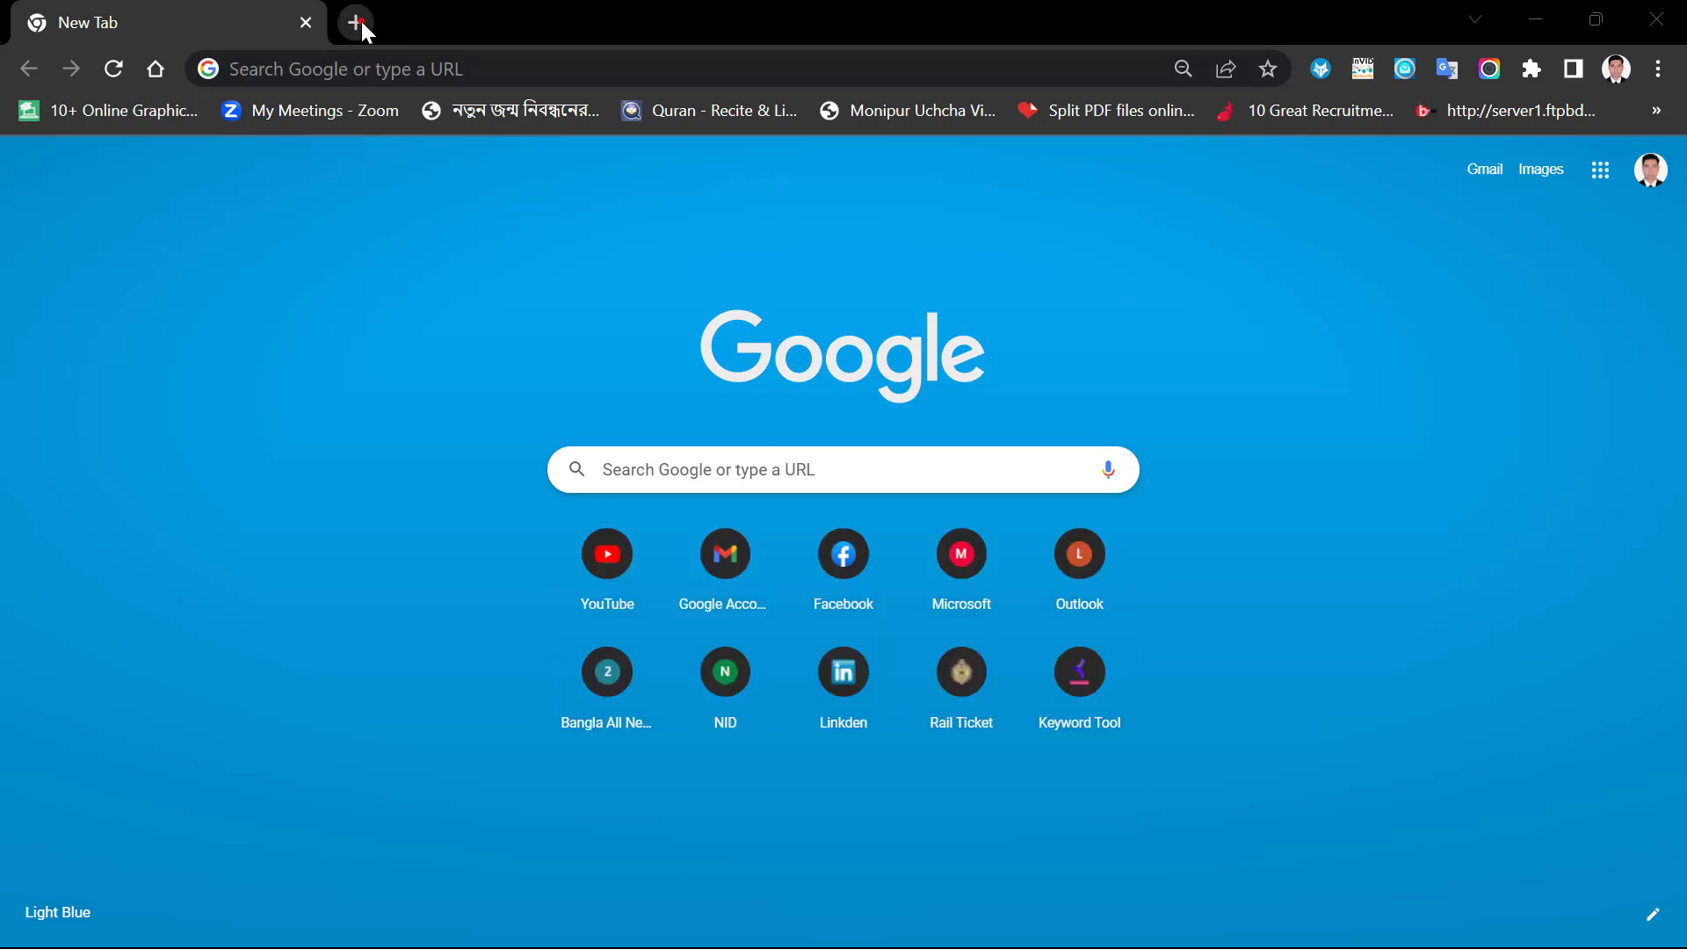
Open canva.com in a new browser tab
{"action": "left_click", "coordinate": [356, 20]}
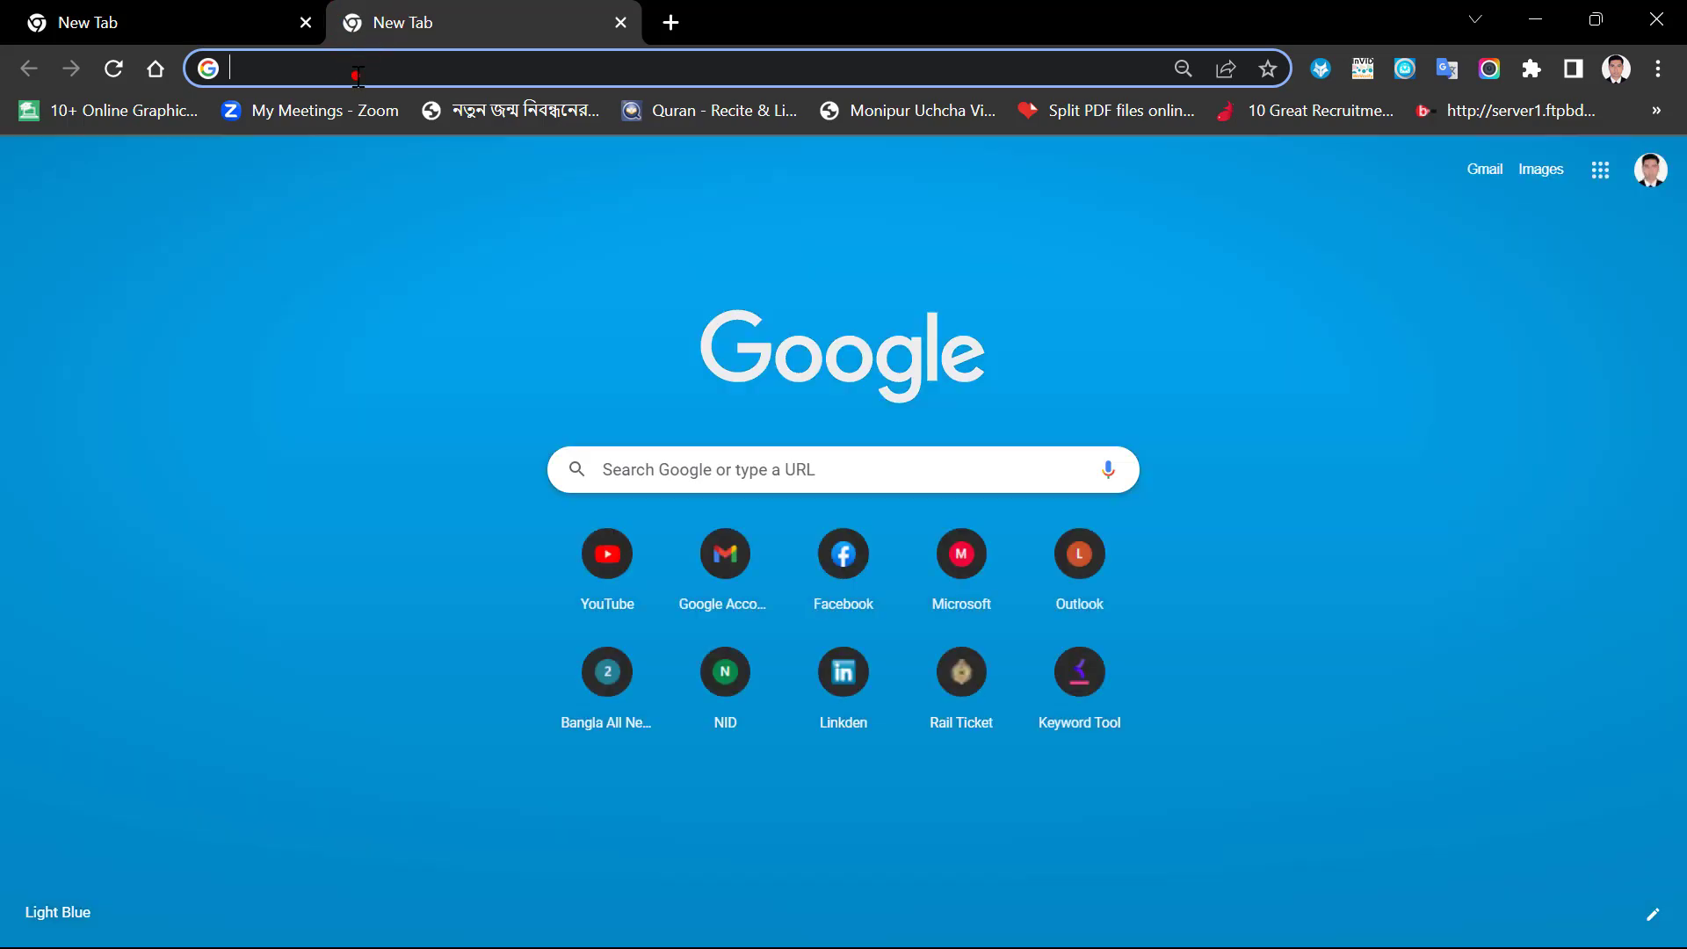
{"action": "left_click", "coordinate": [357, 70]}
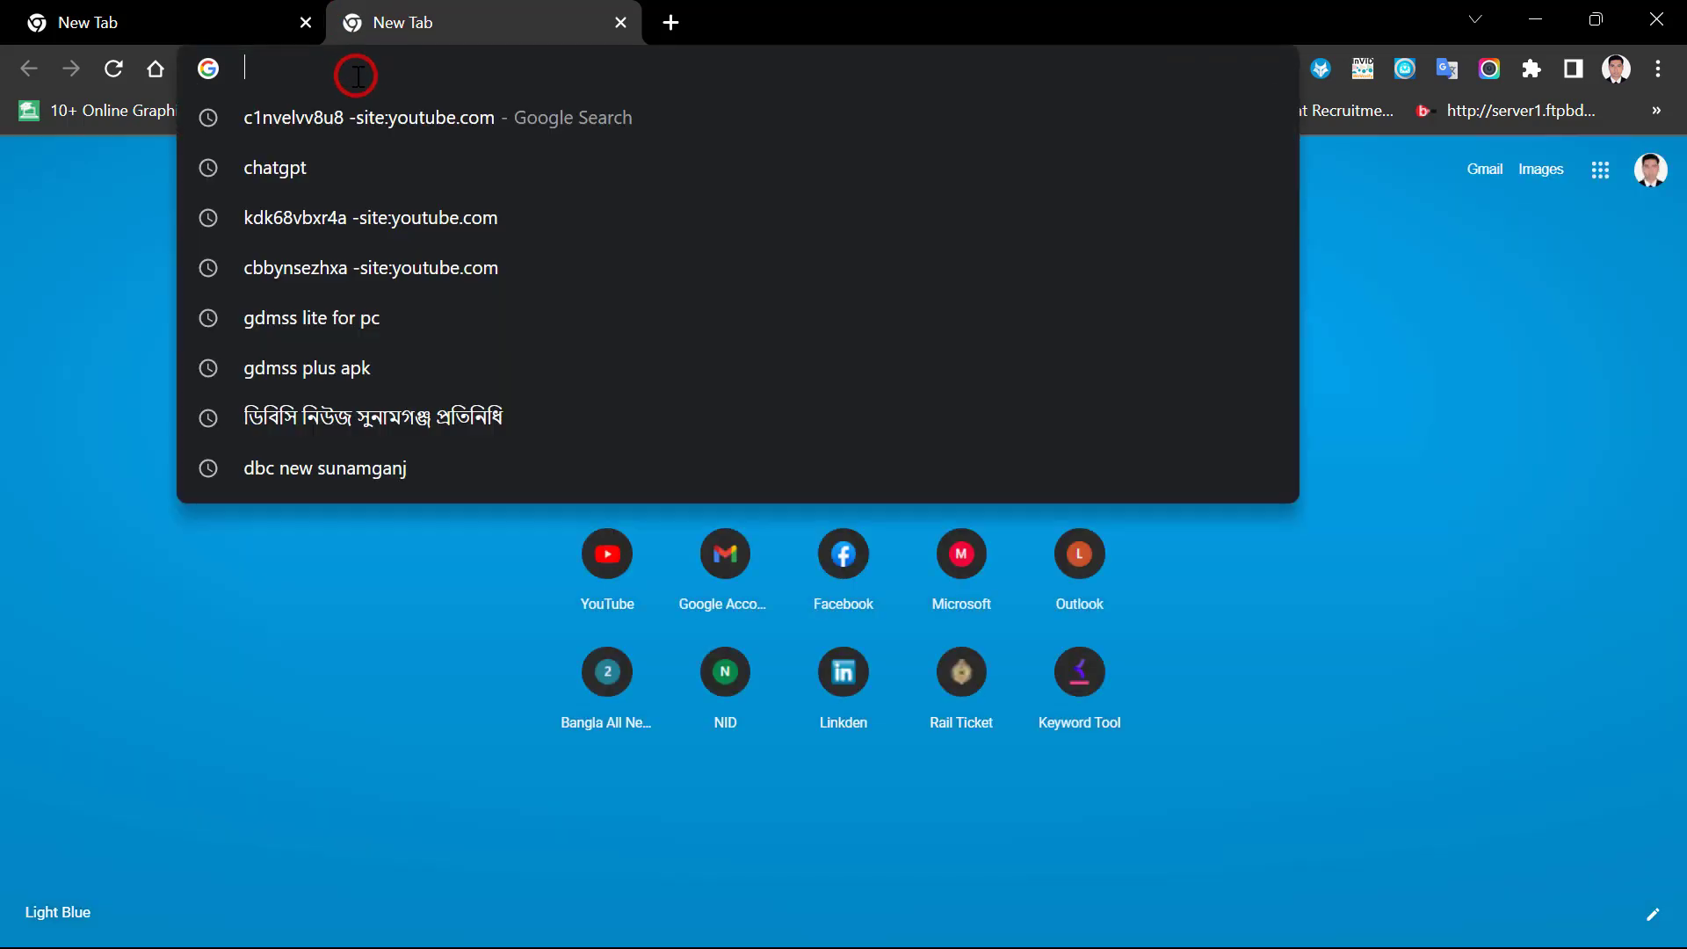
{"action": "type", "text": "canv"}
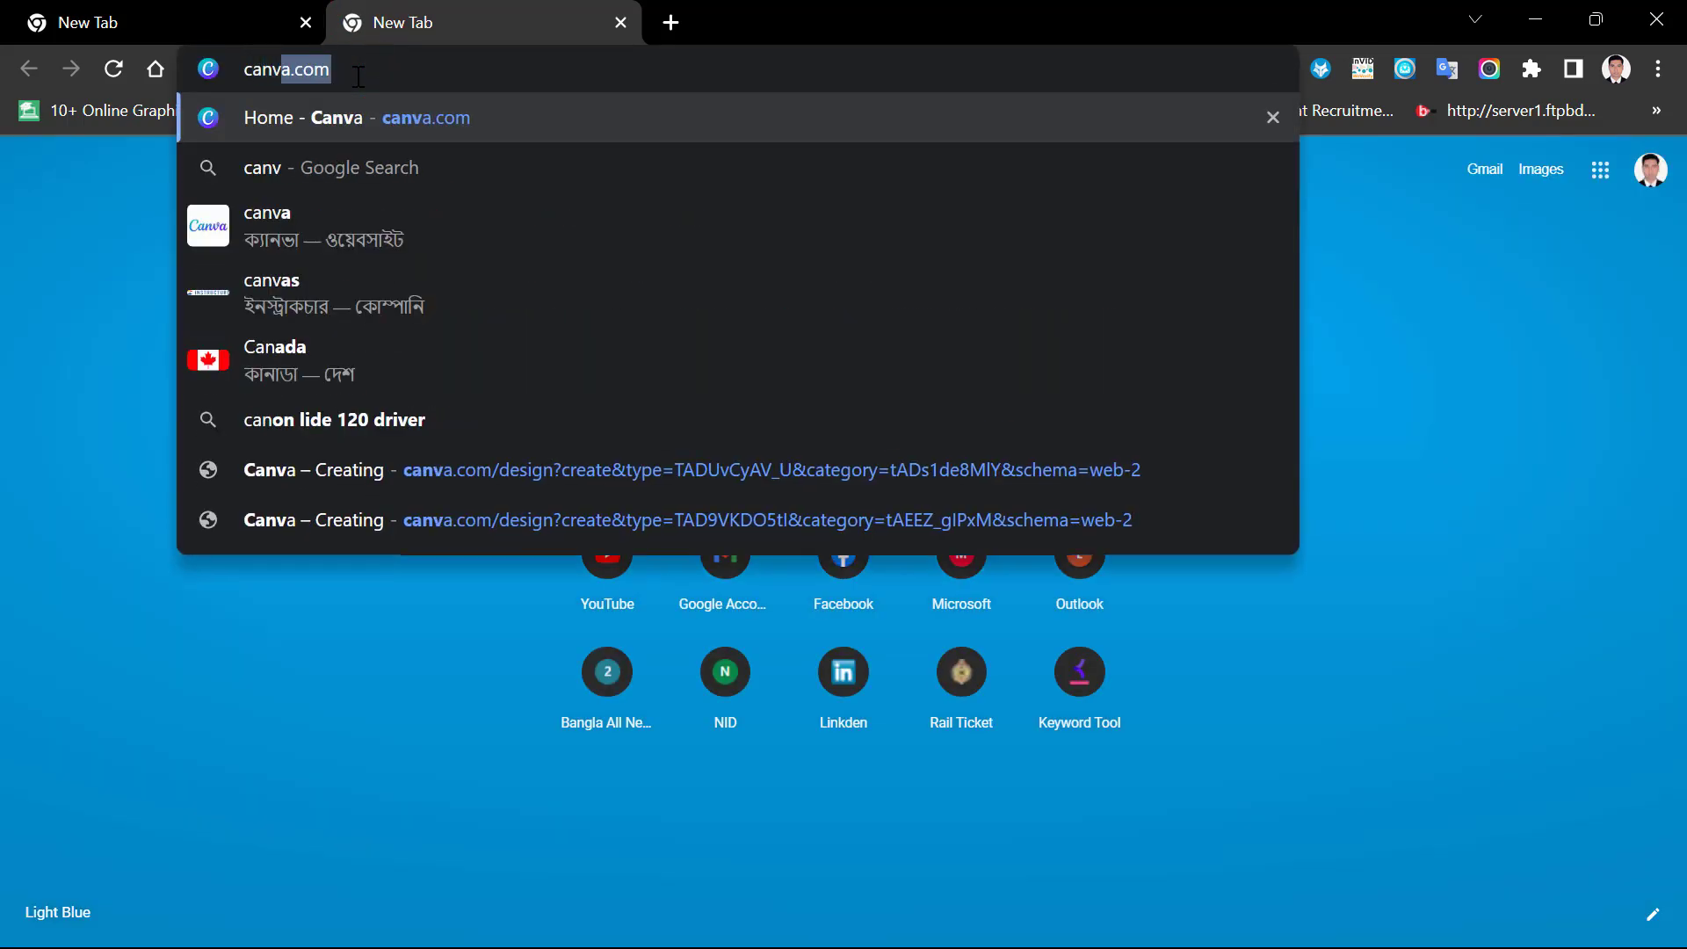
{"action": "type", "text": "a.com"}
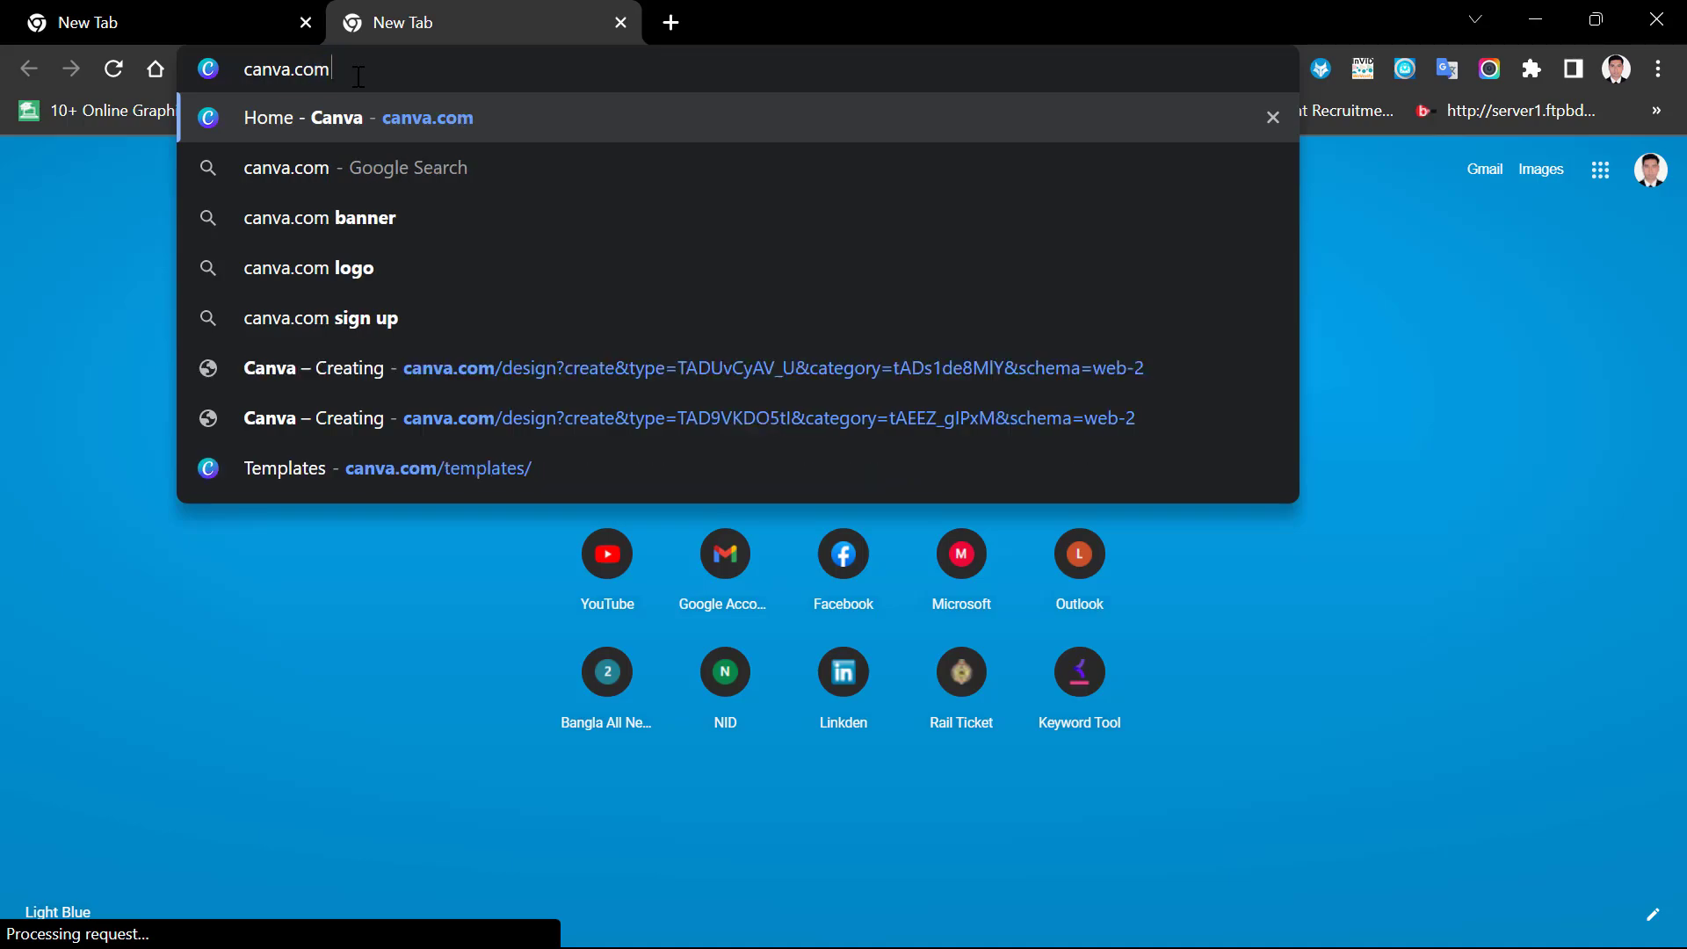
{"action": "key", "text": "Return"}
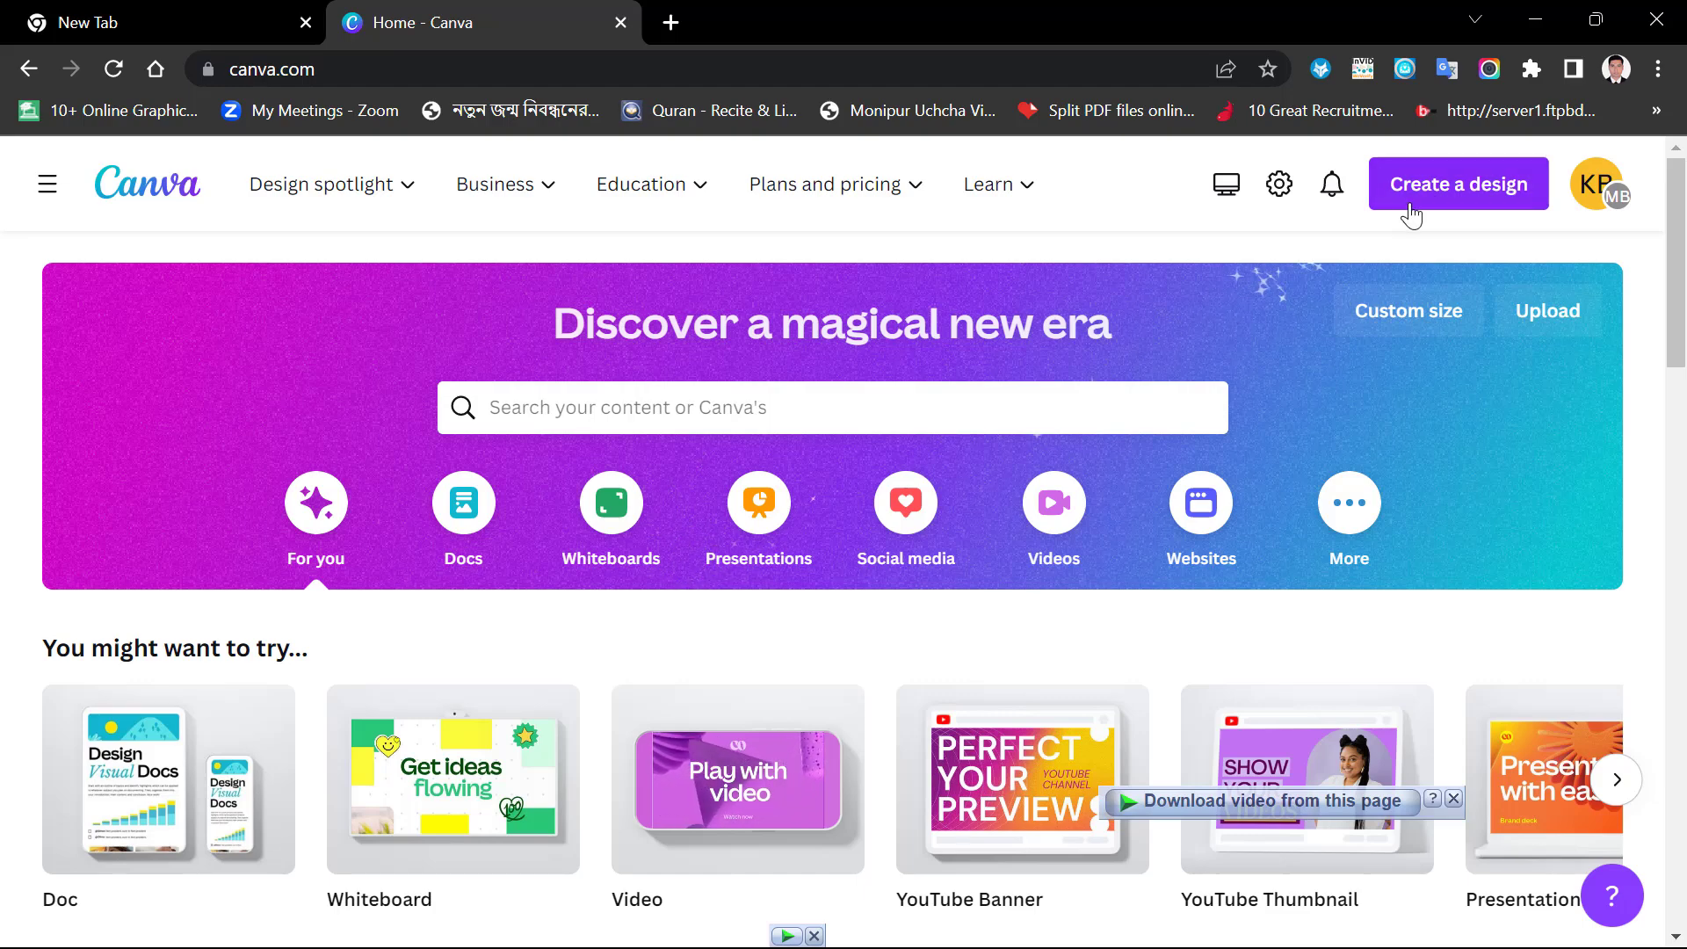
Create a new 1920 × 1080 px video design and show the Intro templates
{"action": "left_click", "coordinate": [1437, 188]}
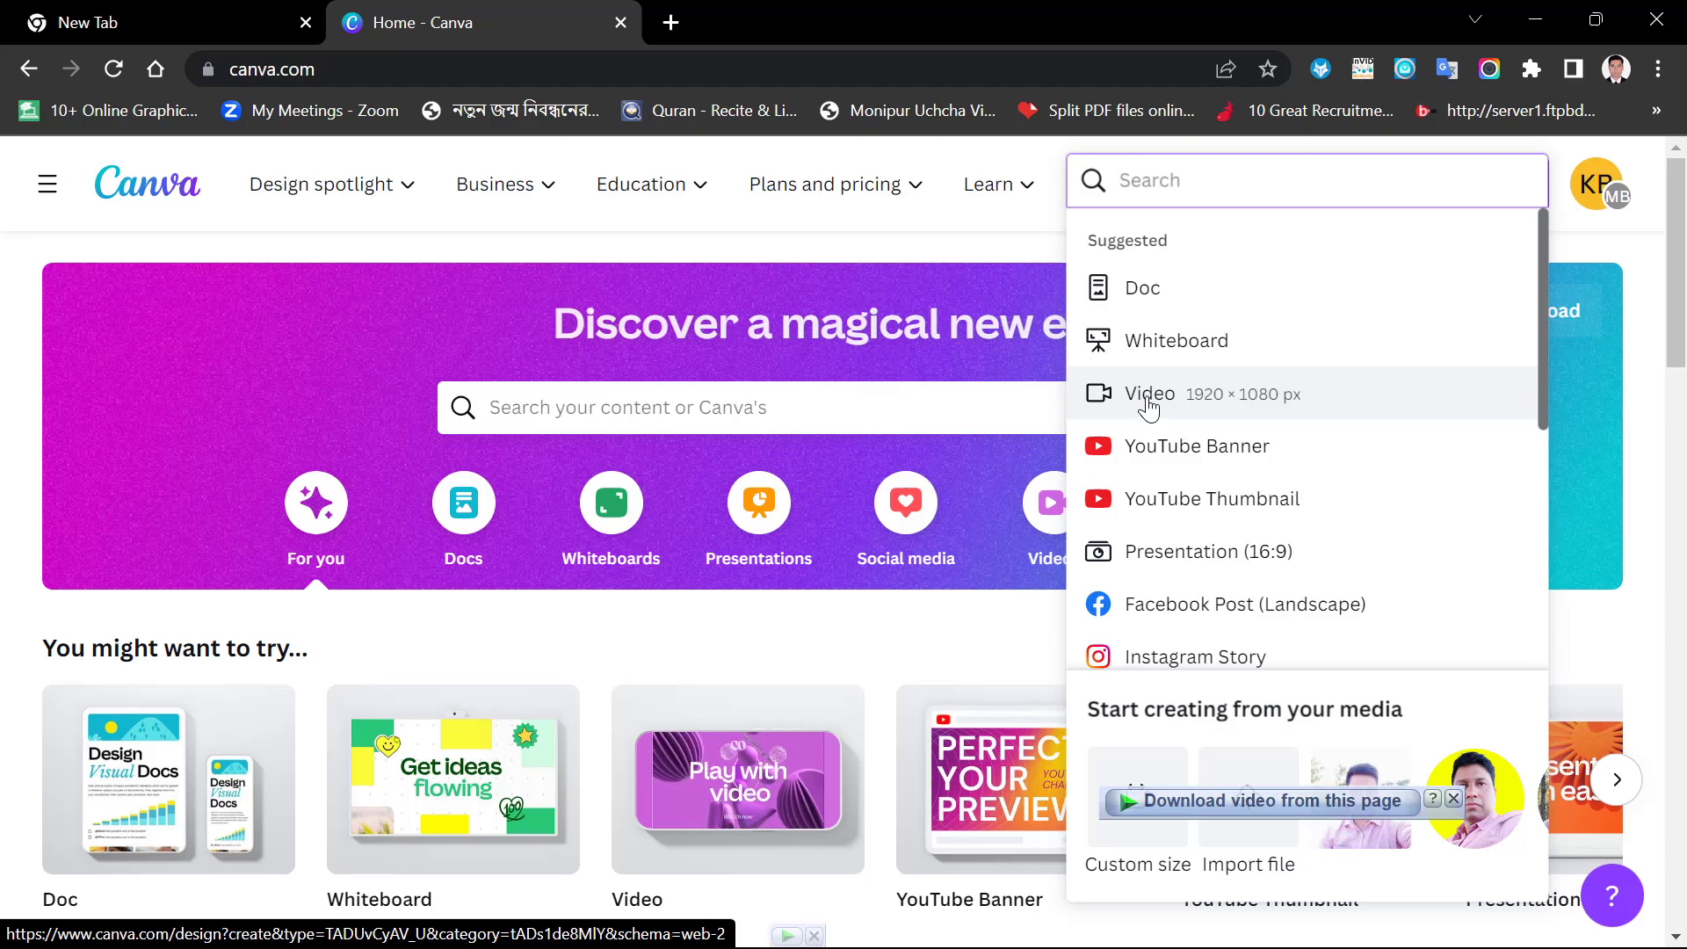
{"action": "left_click", "coordinate": [1147, 402]}
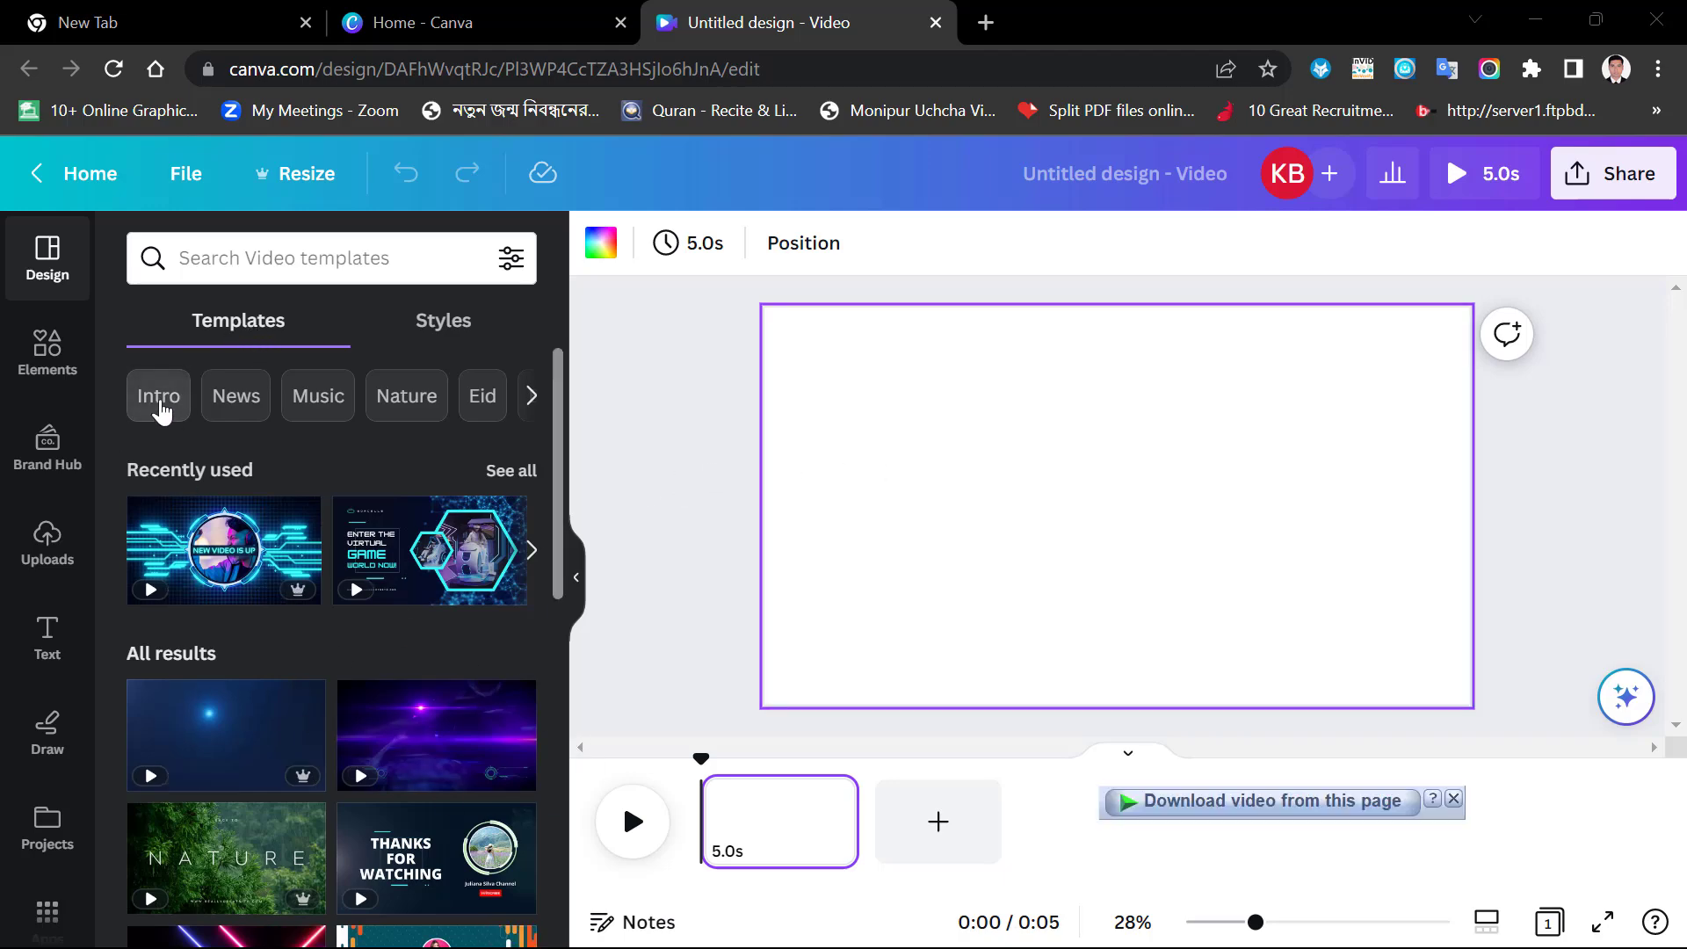
{"action": "left_click", "coordinate": [159, 400]}
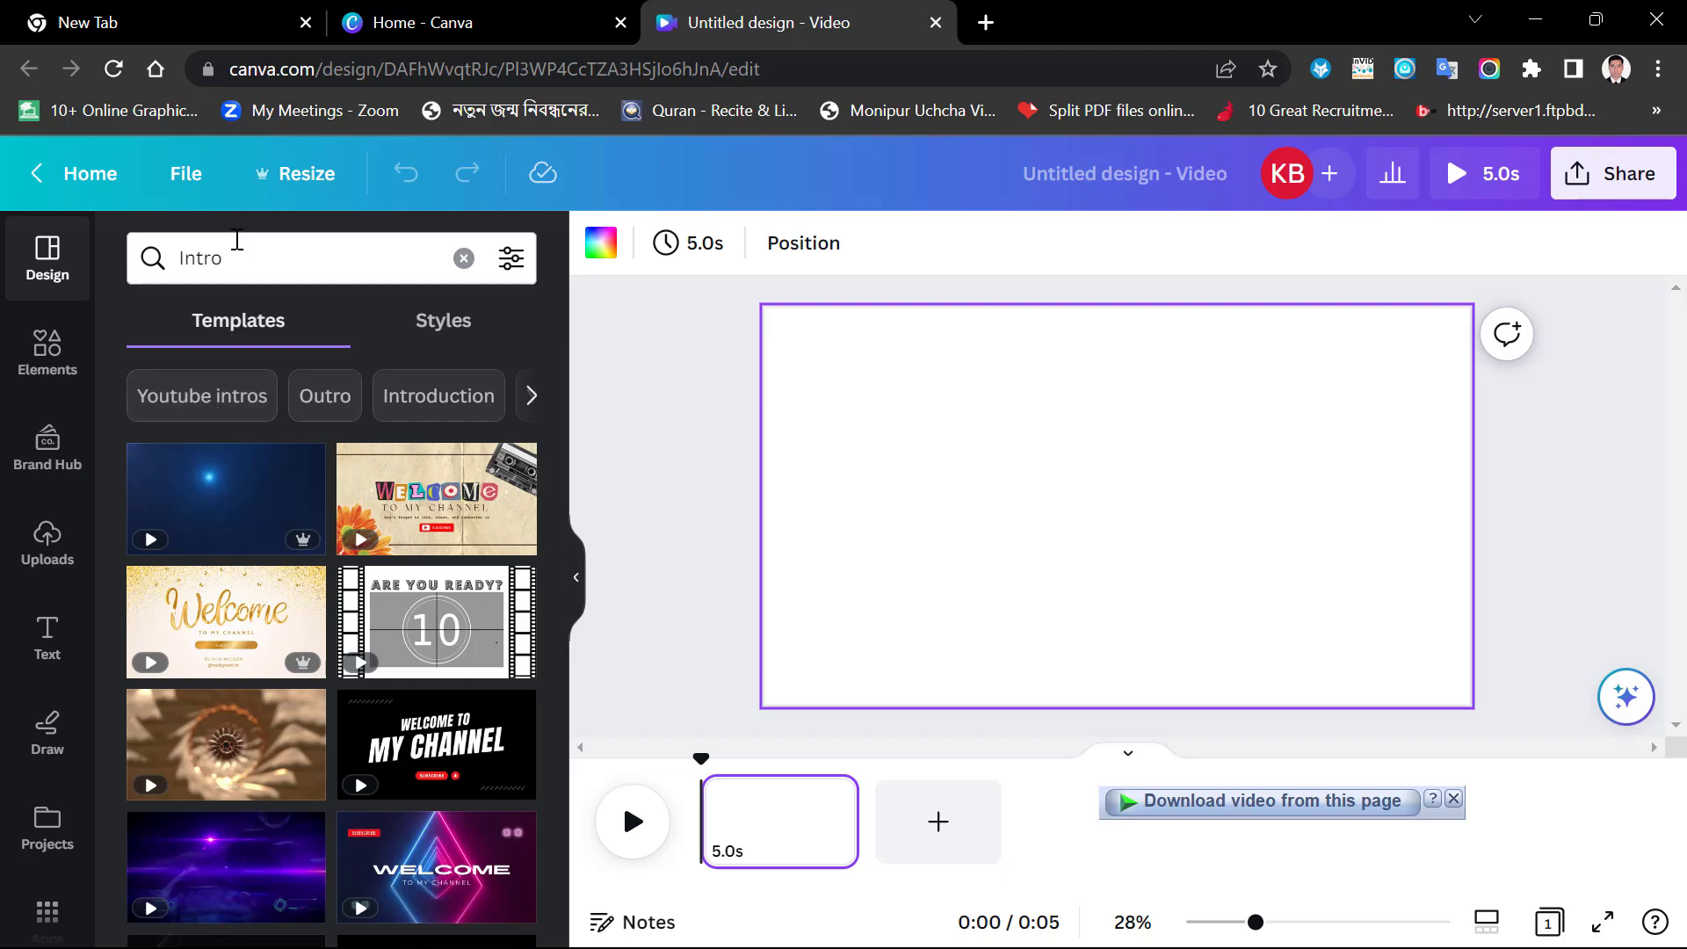
Search the video templates for "technology" and apply the Green Tosca And Black Futuristic Gaming template to the blank page
{"action": "left_click", "coordinate": [238, 263]}
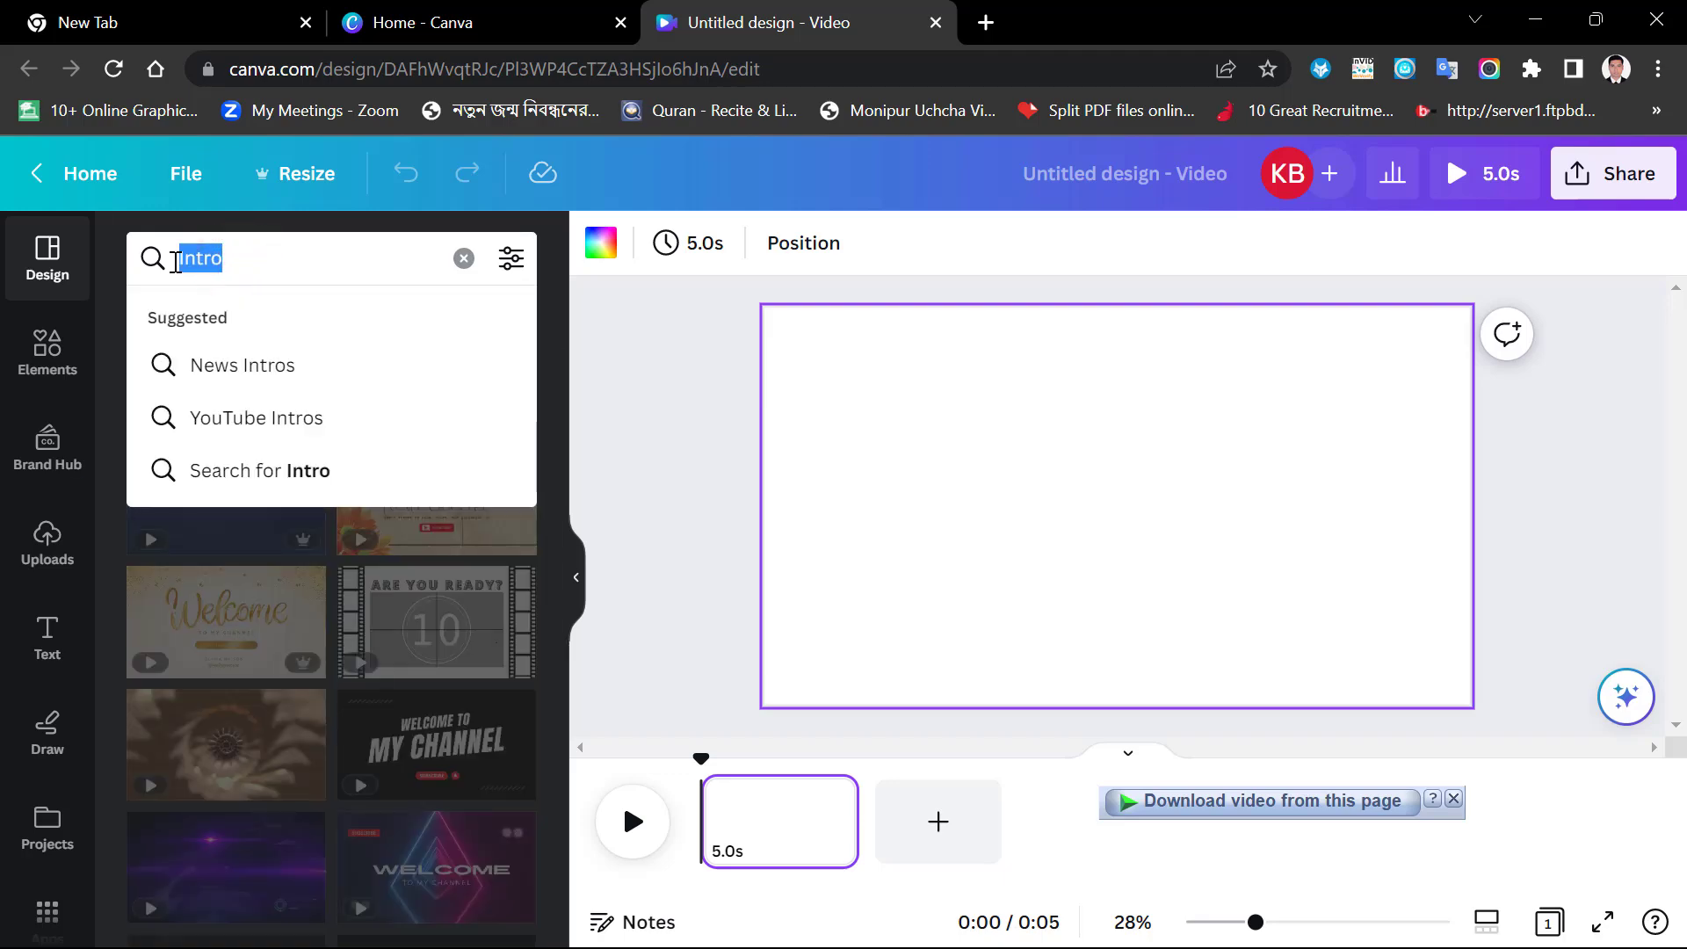
{"action": "type", "text": "technology"}
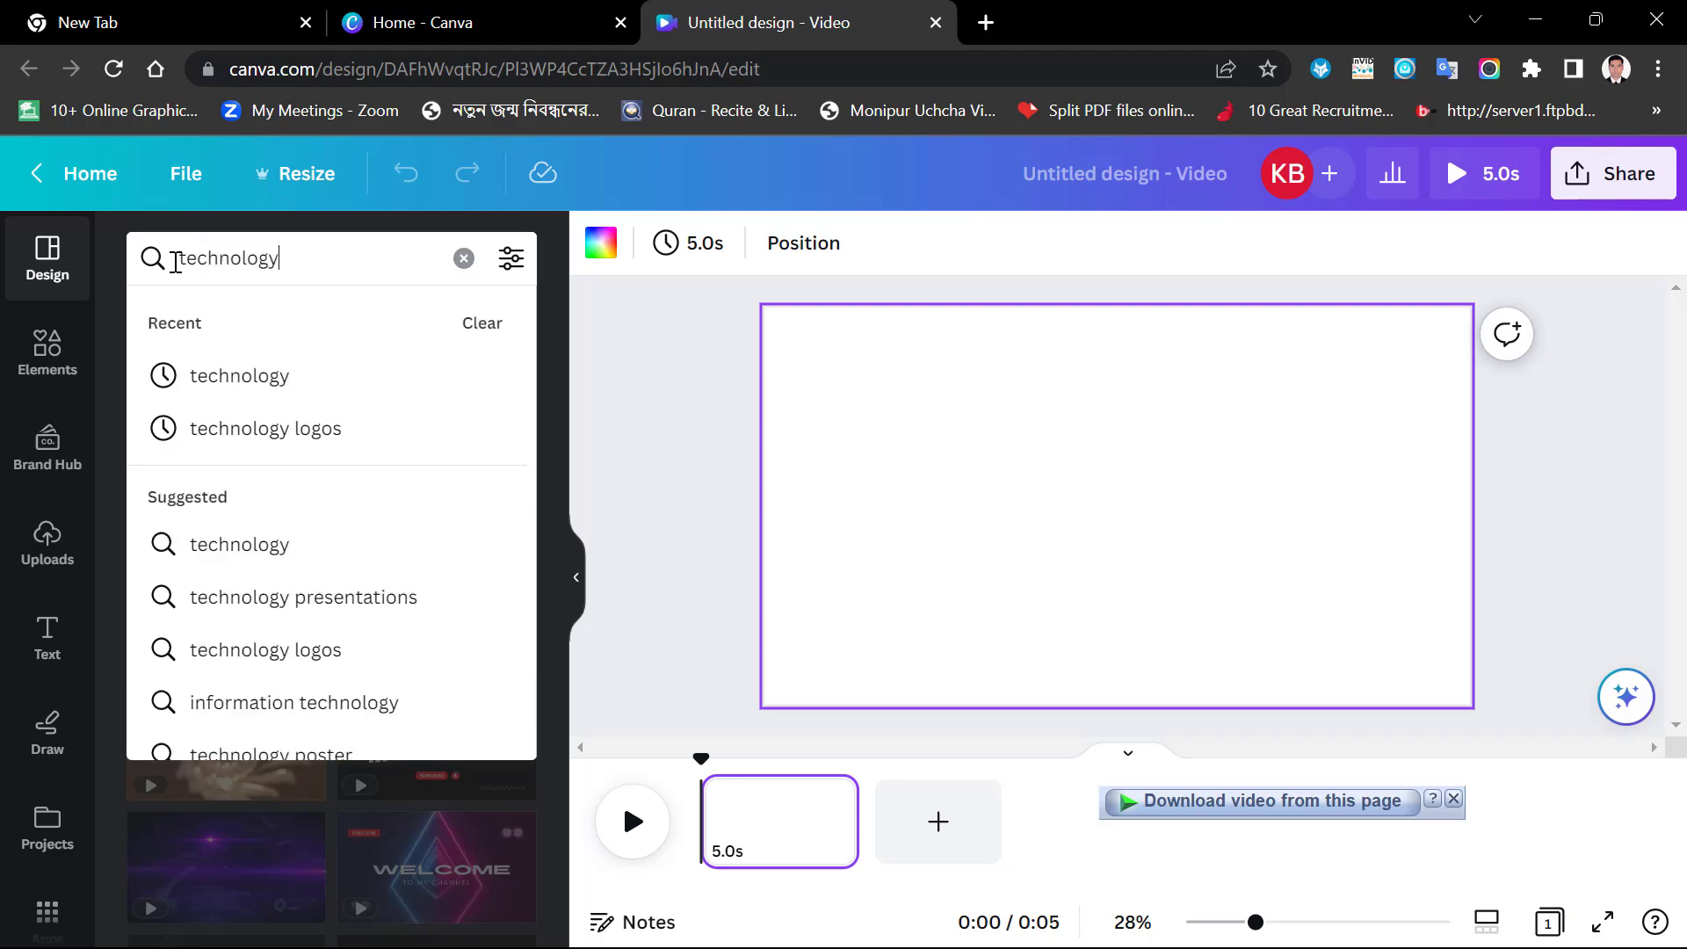
{"action": "key", "text": "Return"}
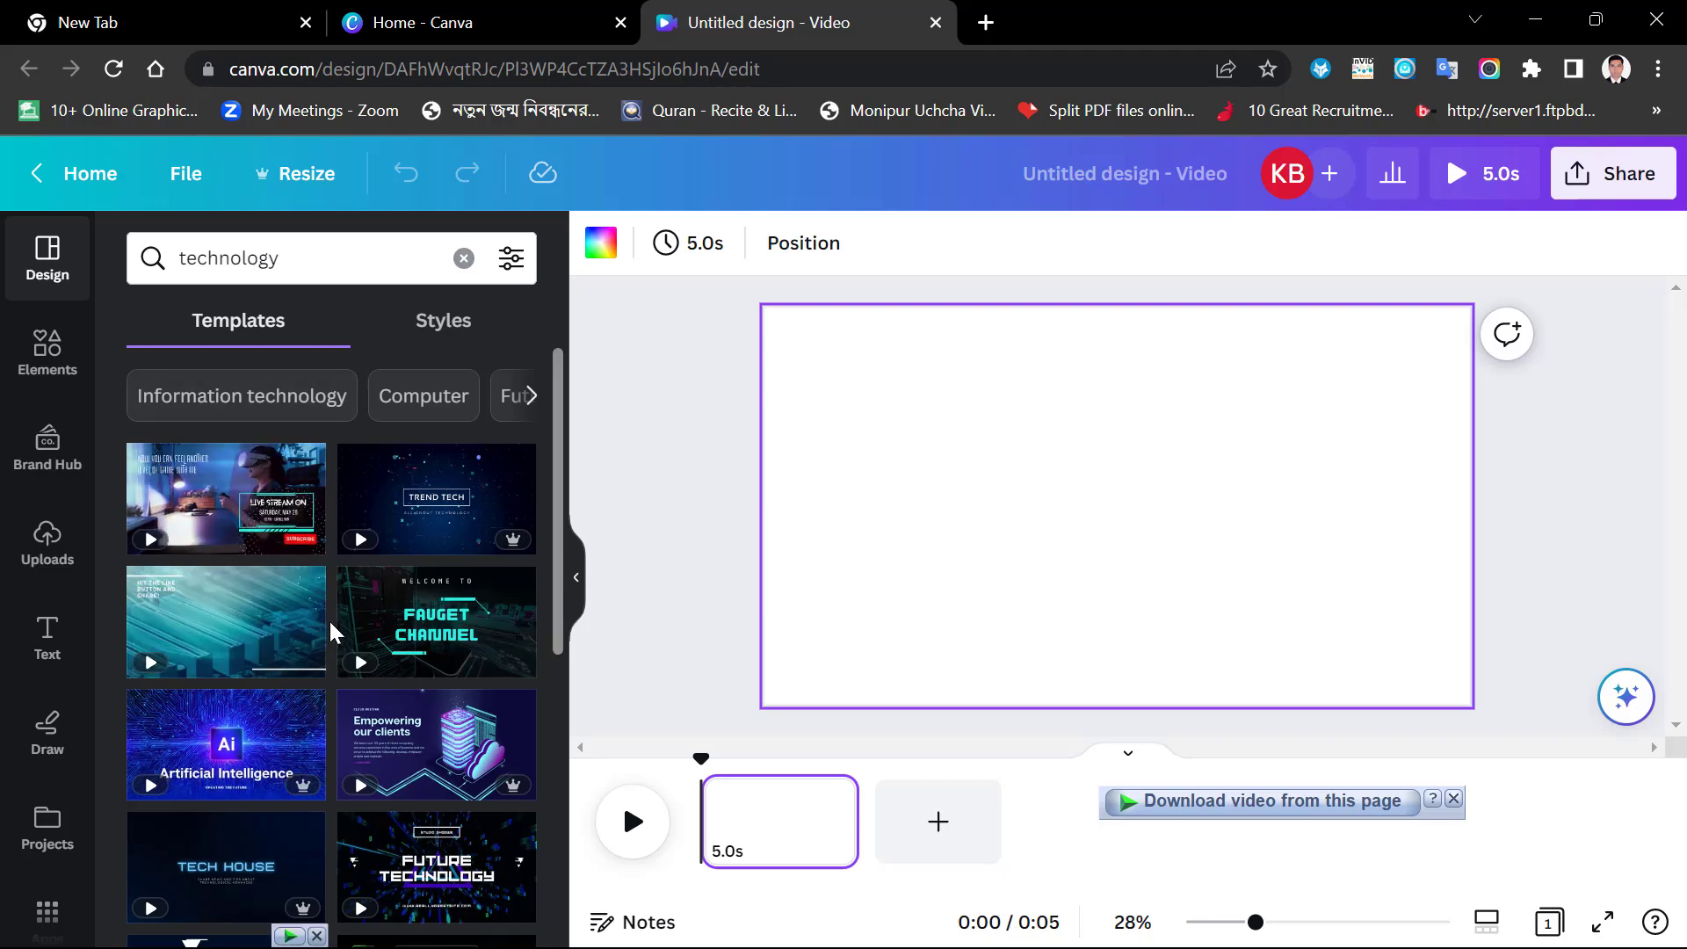
{"action": "scroll", "coordinate": [327, 637], "scroll_direction": "down", "scroll_amount": 3}
{"action": "scroll", "coordinate": [323, 648], "scroll_direction": "down", "scroll_amount": 2}
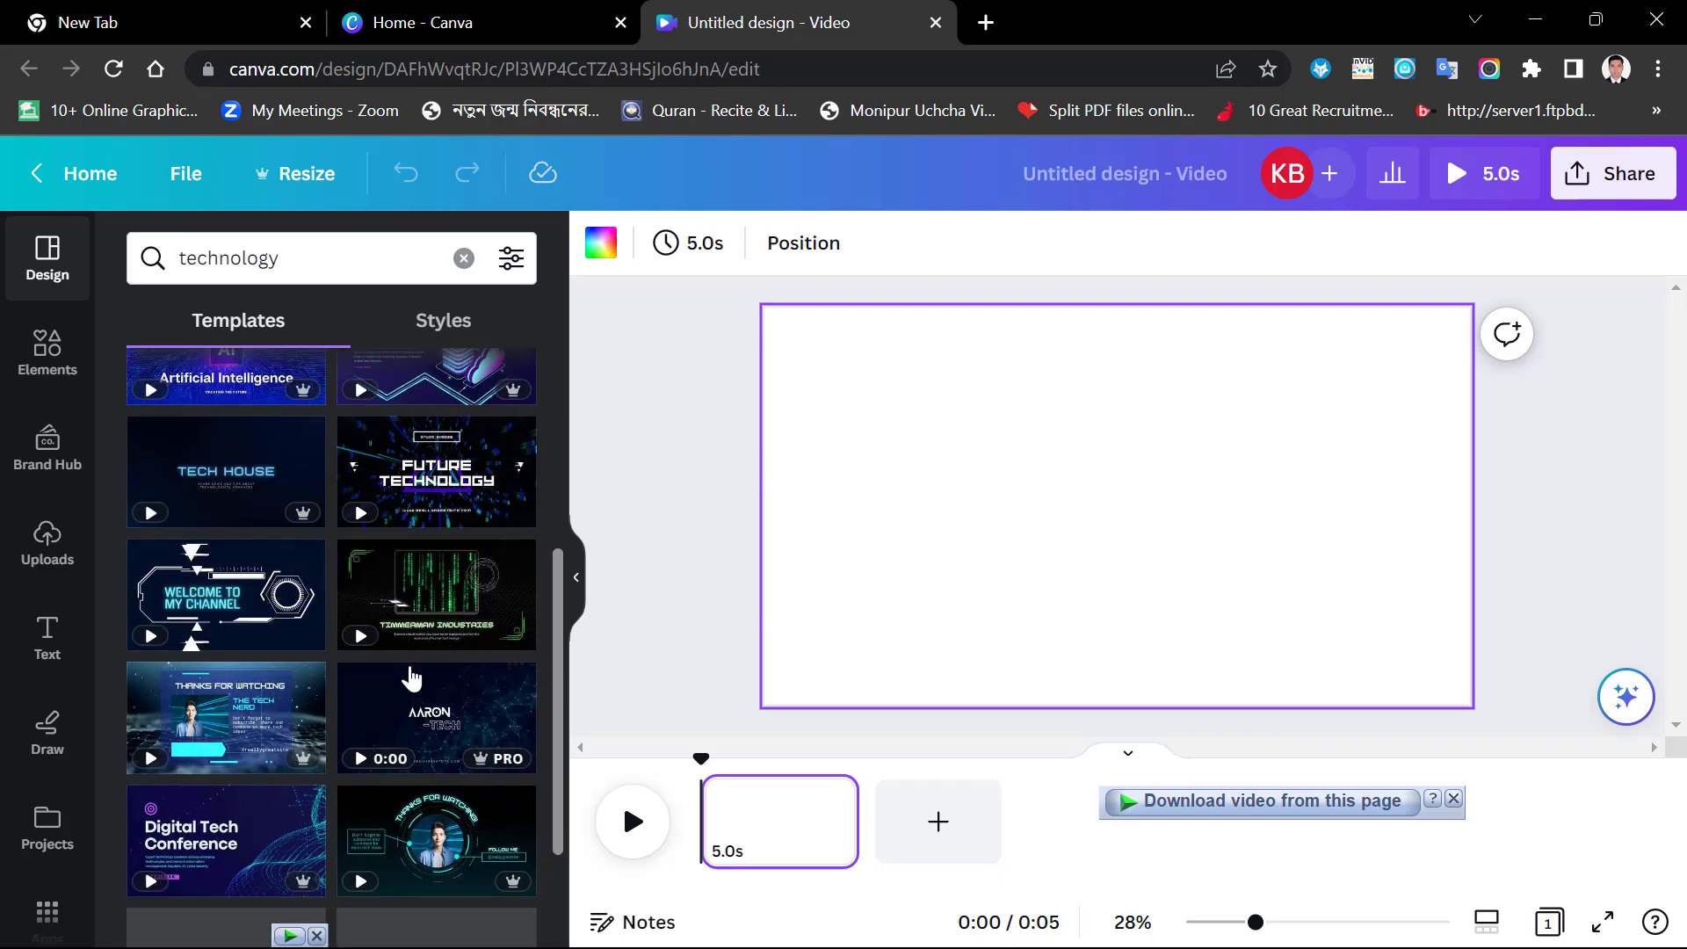
{"action": "scroll", "coordinate": [433, 696], "scroll_direction": "down", "scroll_amount": 3}
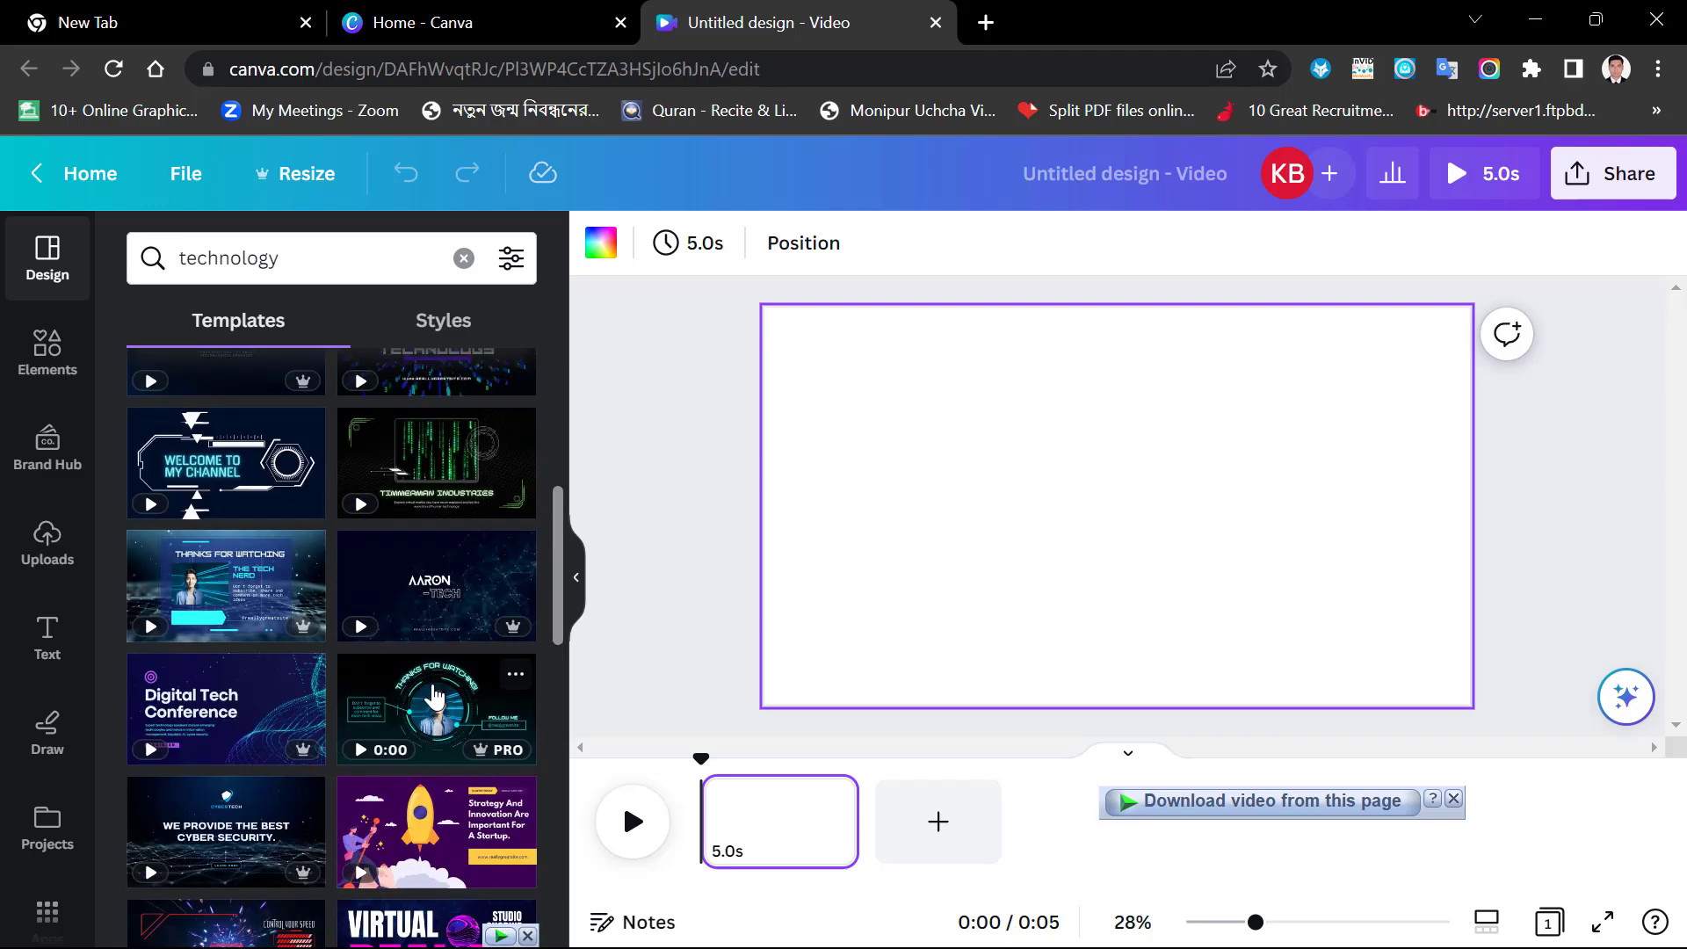
{"action": "scroll", "coordinate": [286, 701], "scroll_direction": "down", "scroll_amount": 8}
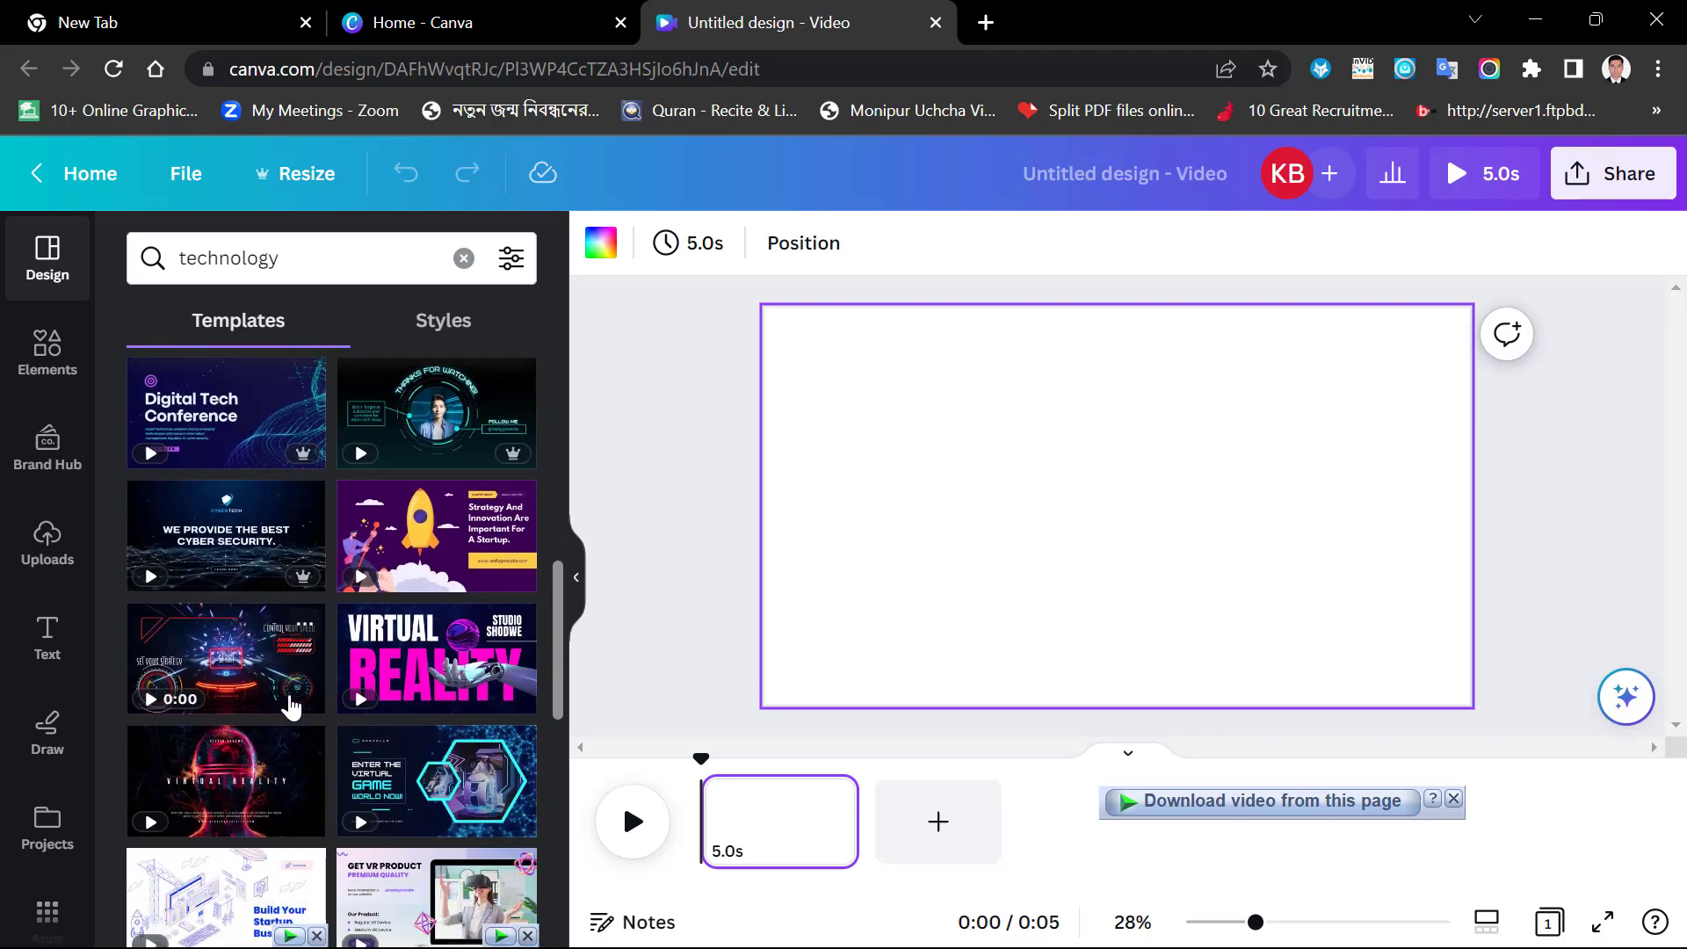
{"action": "scroll", "coordinate": [243, 540], "scroll_direction": "down", "scroll_amount": 5}
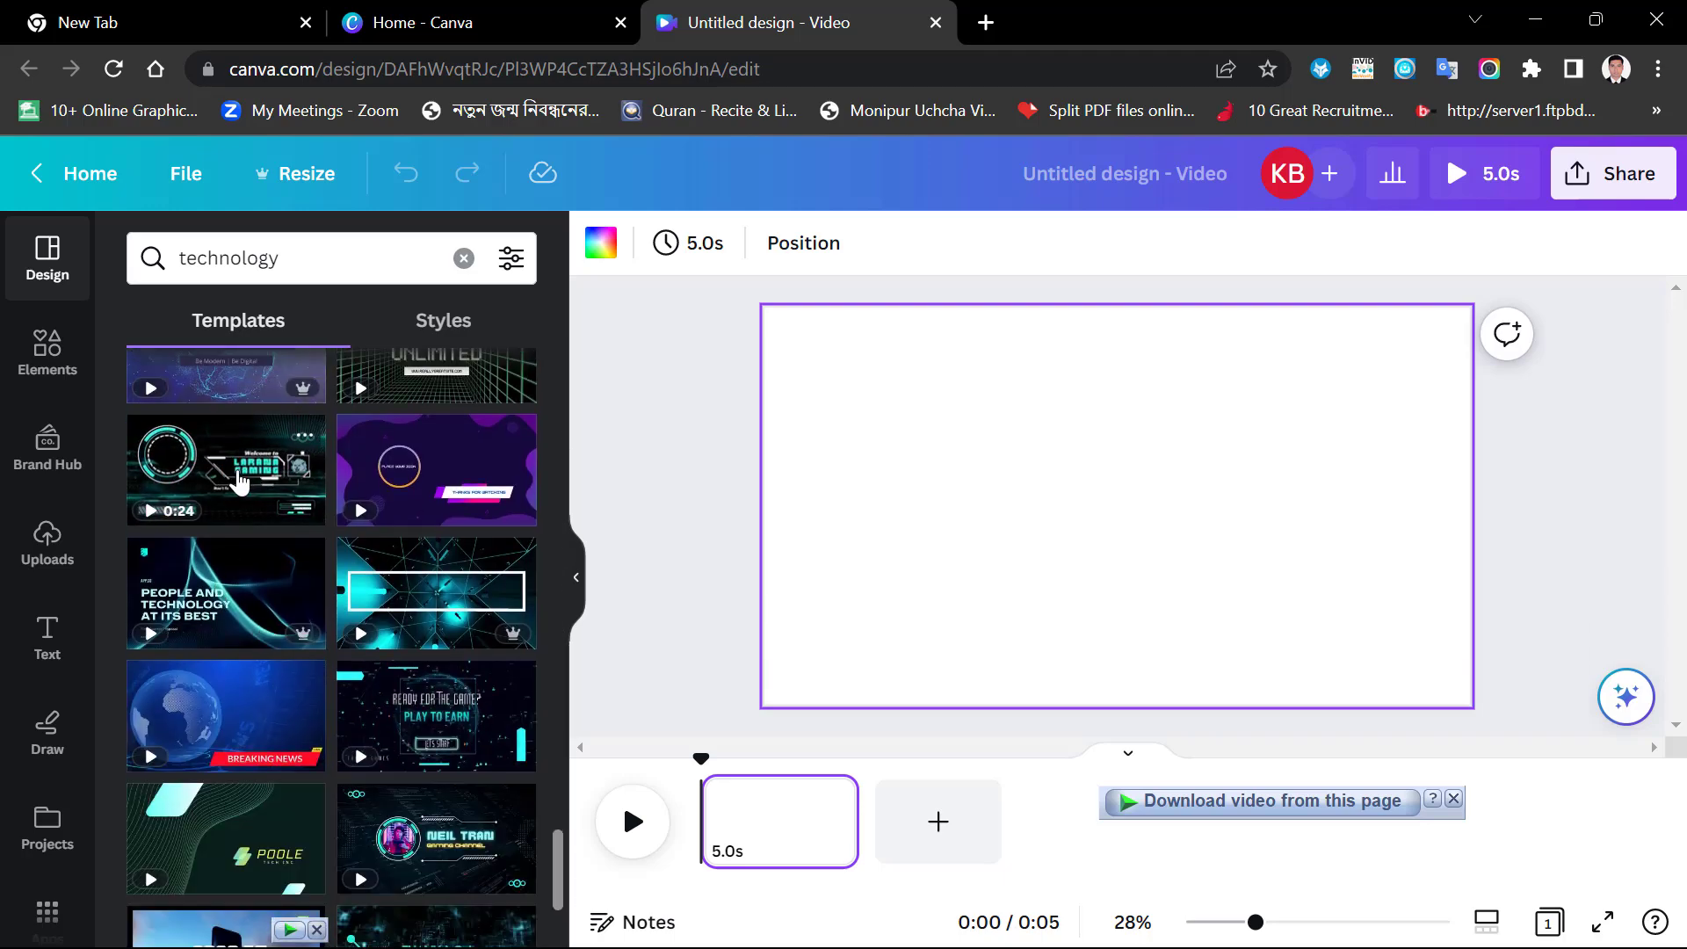
{"action": "left_click", "coordinate": [239, 482]}
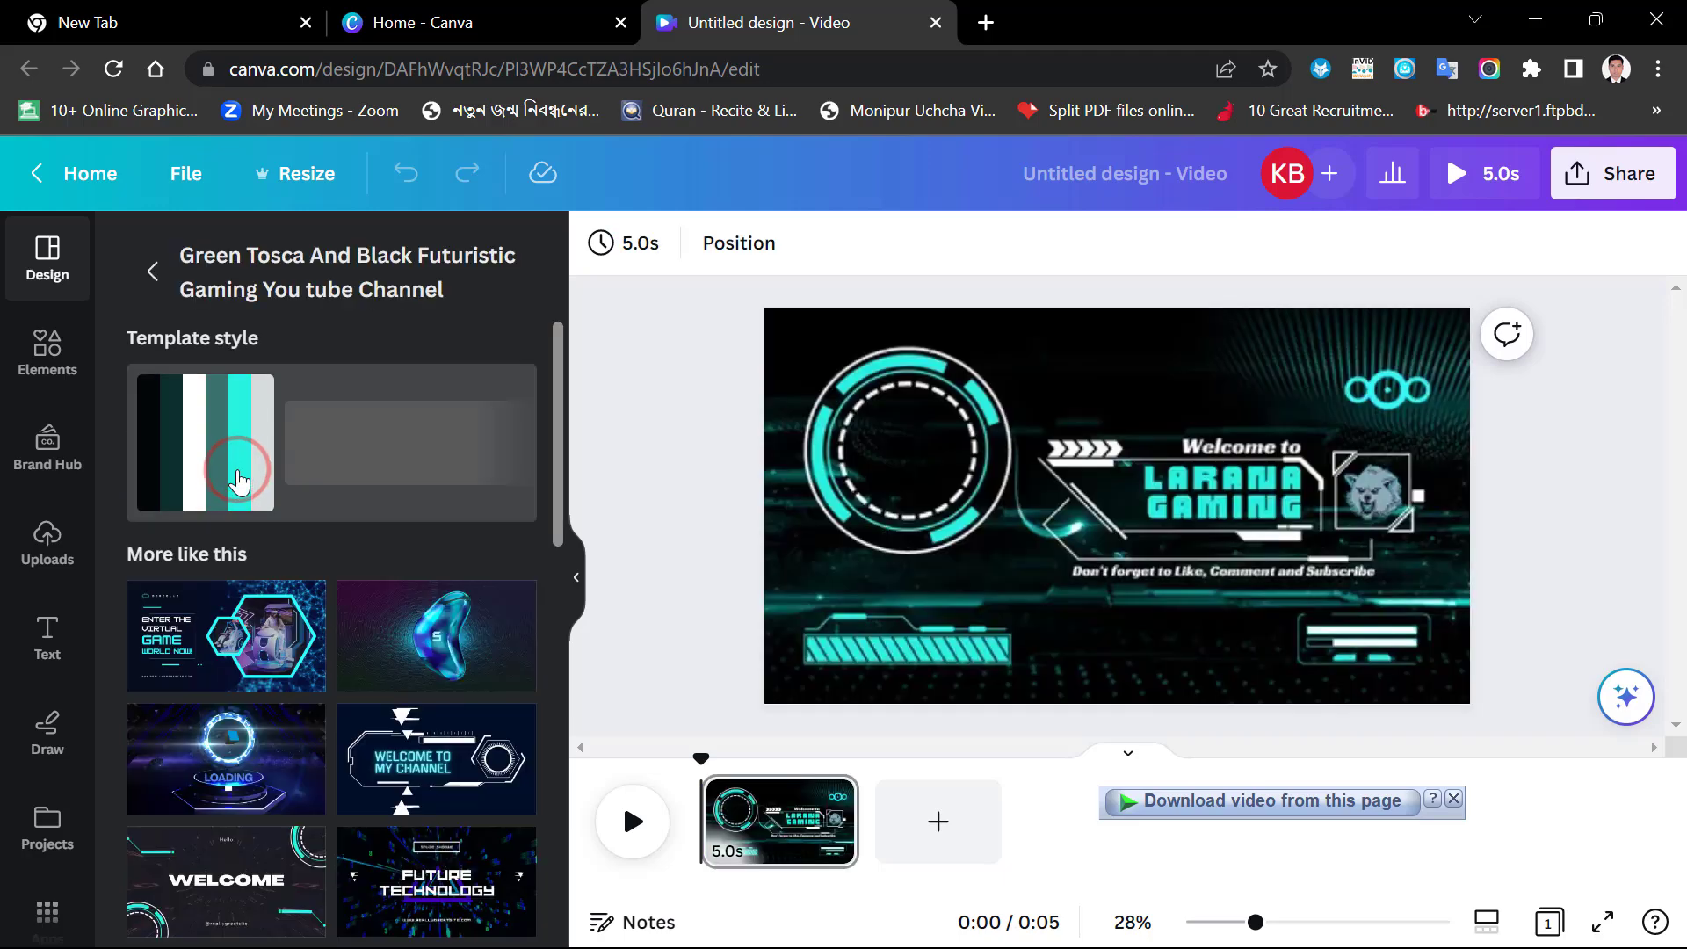
Delete the animal logo in the square frame beside the channel title and shift the title slightly to the left
{"action": "left_click", "coordinate": [1010, 567]}
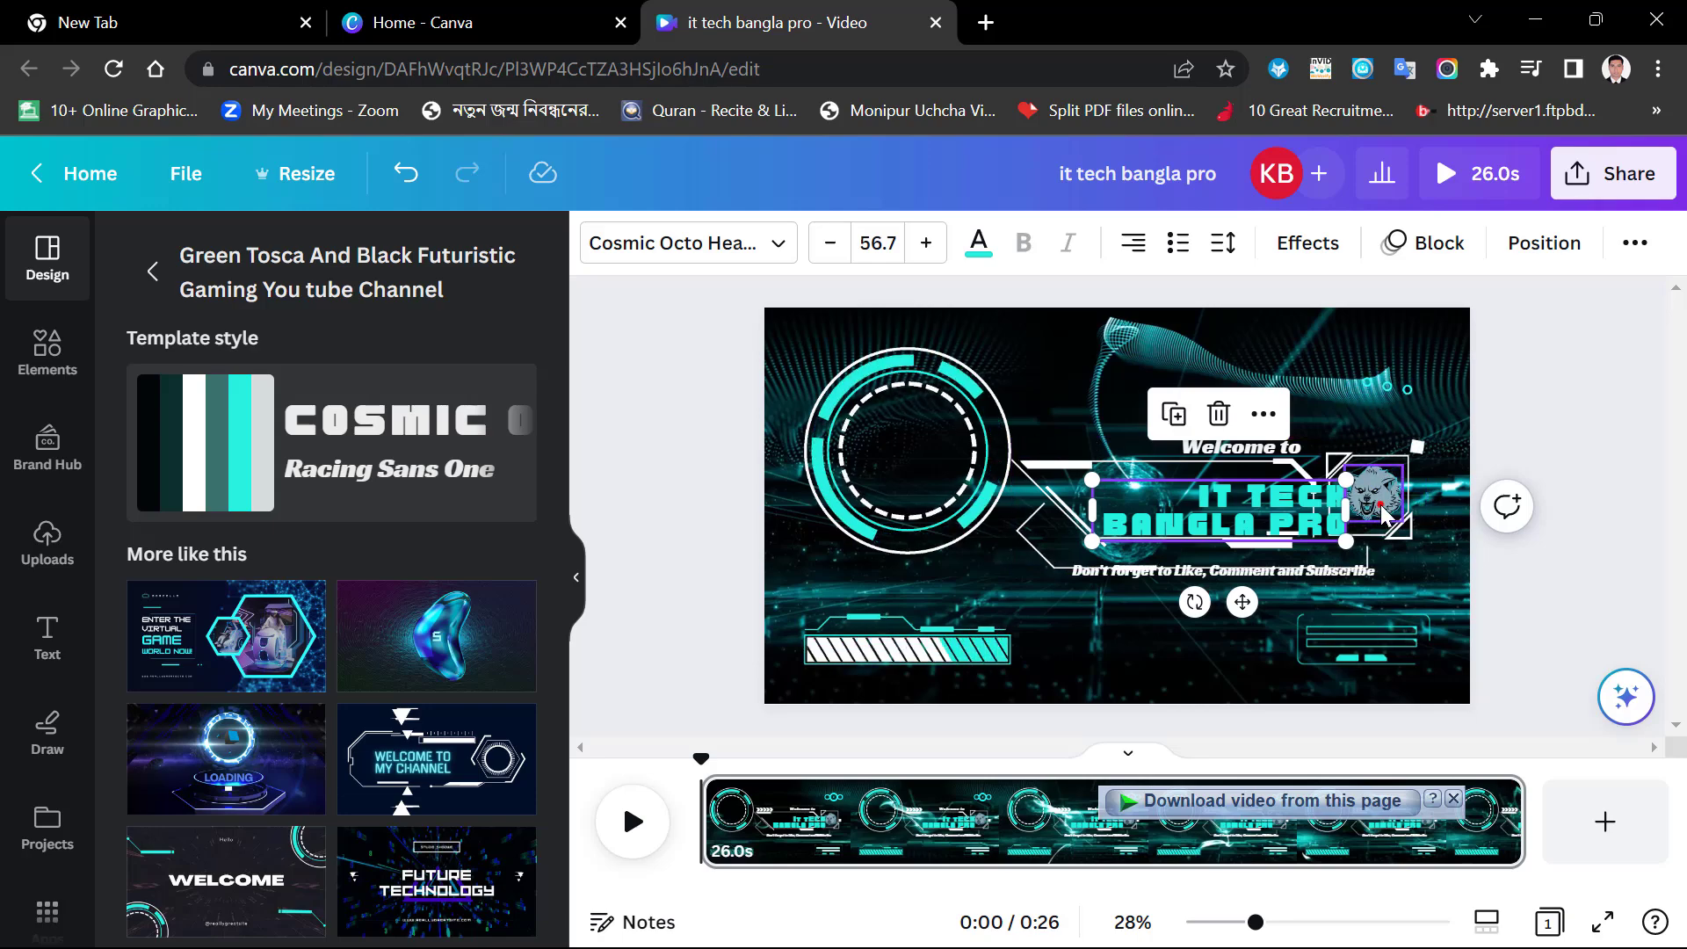
{"action": "left_click", "coordinate": [1382, 513]}
{"action": "key", "text": "Delete"}
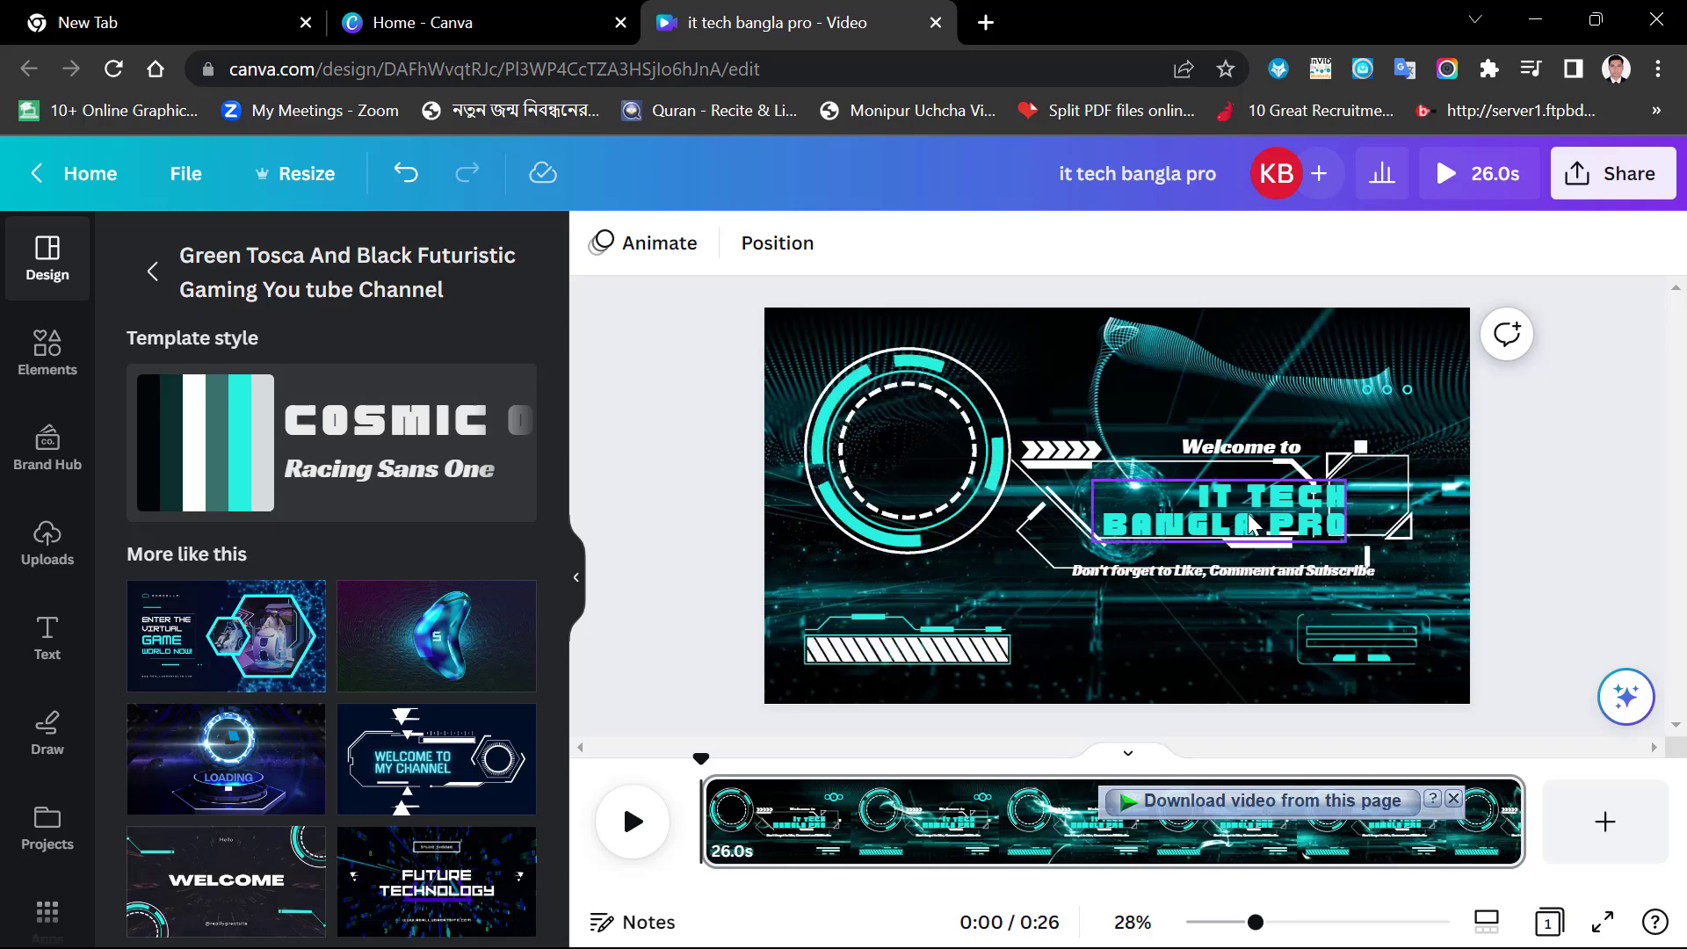
{"action": "left_click_drag", "start_coordinate": [1255, 519], "coordinate": [1228, 531]}
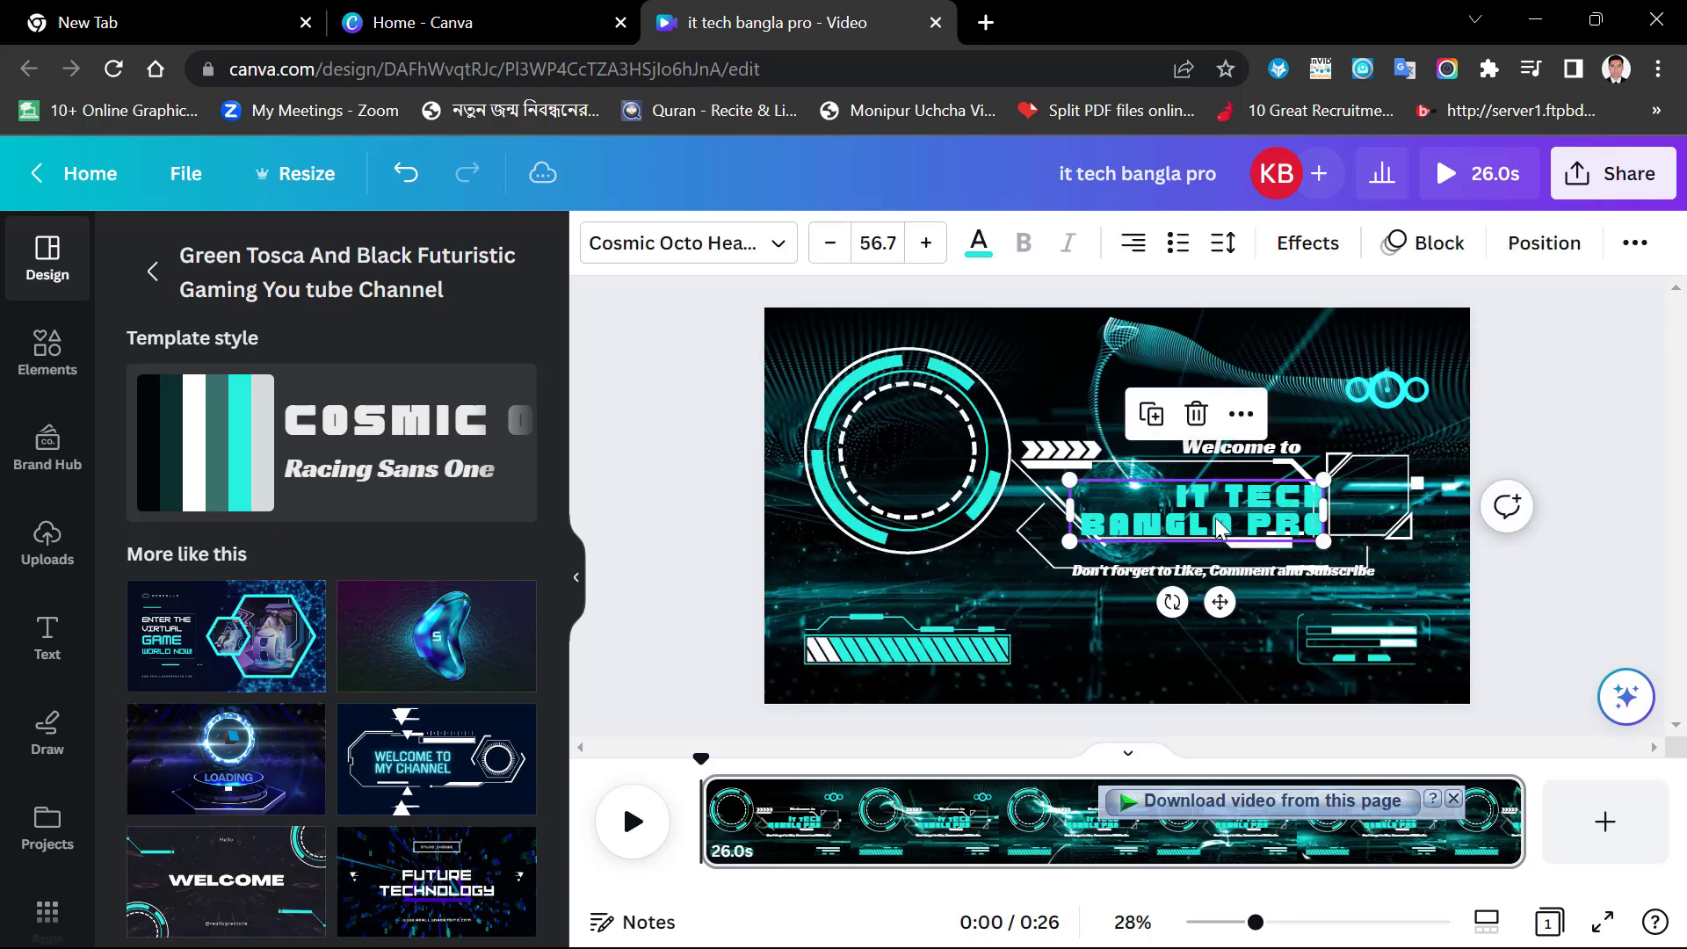
Change the text colour of the "it tech bangla pro" title to red
{"action": "double_click", "coordinate": [1226, 523]}
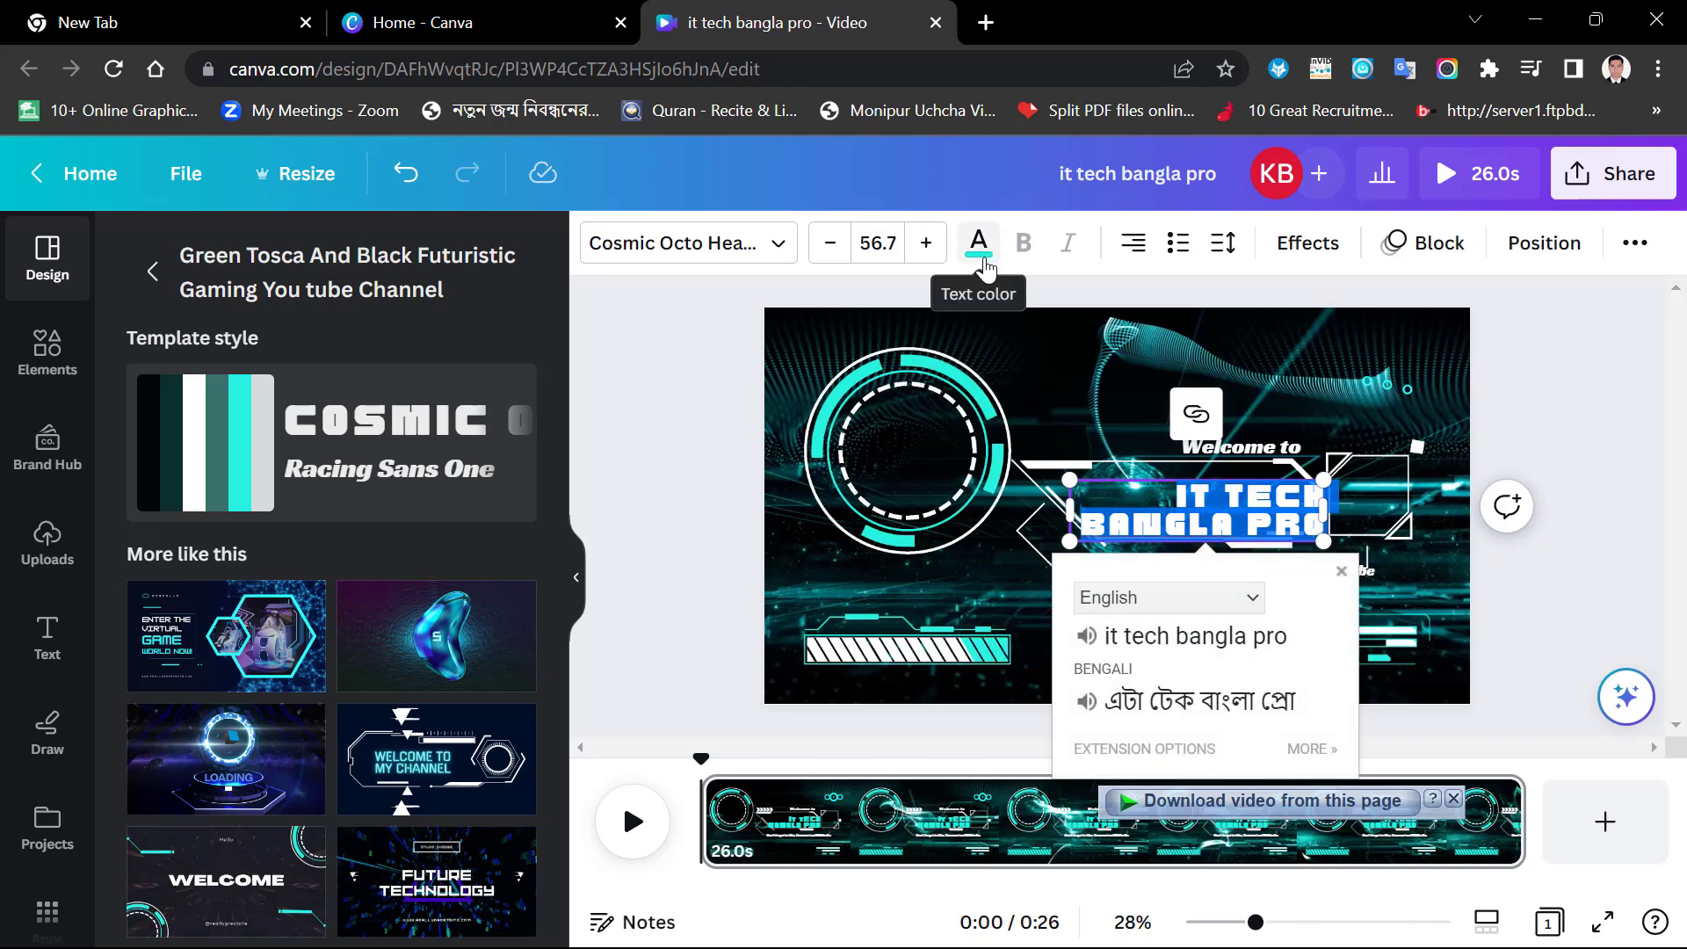
{"action": "left_click", "coordinate": [985, 261]}
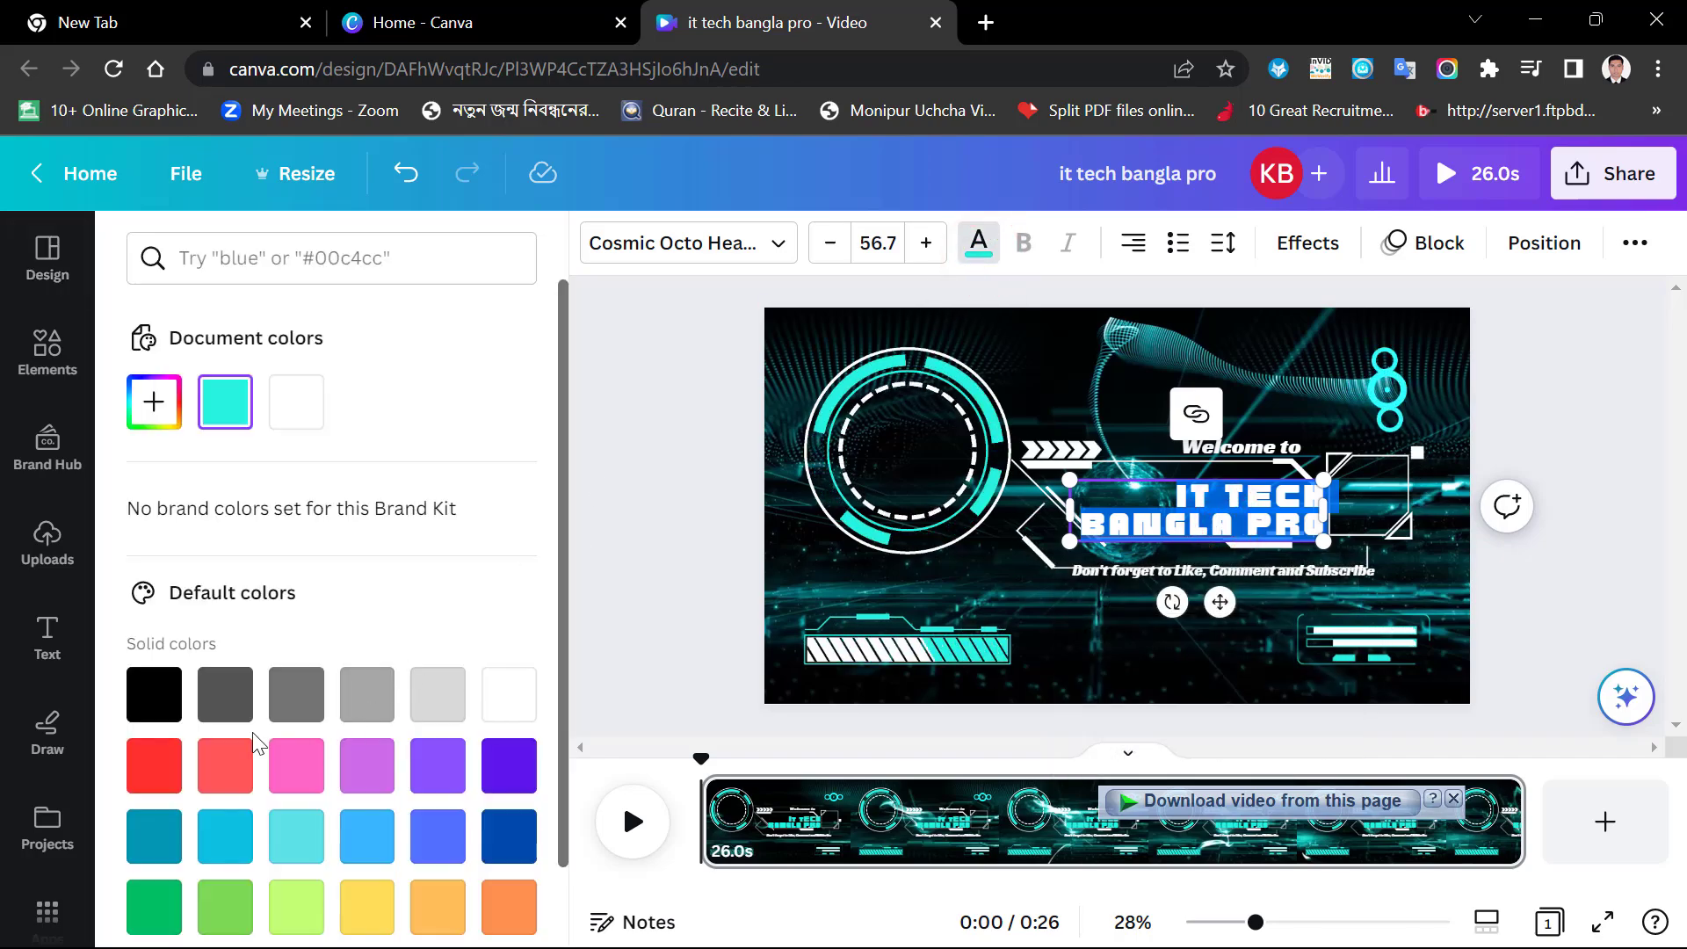
{"action": "left_click", "coordinate": [134, 782]}
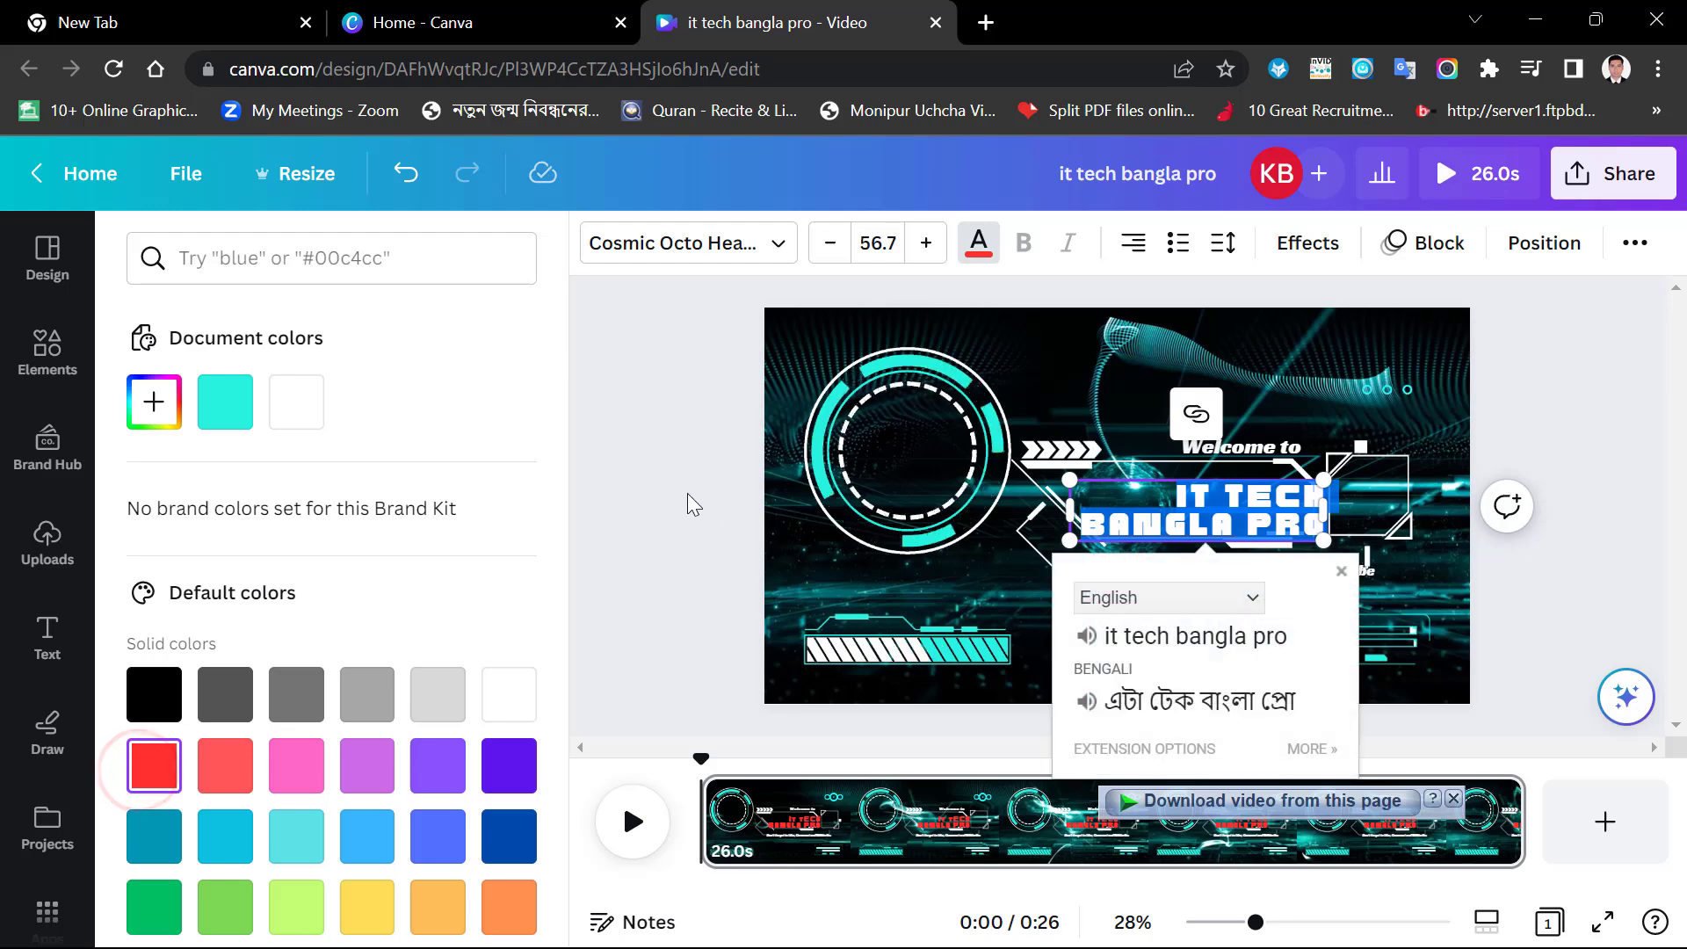
{"action": "left_click", "coordinate": [684, 527]}
{"action": "left_click", "coordinate": [1156, 657]}
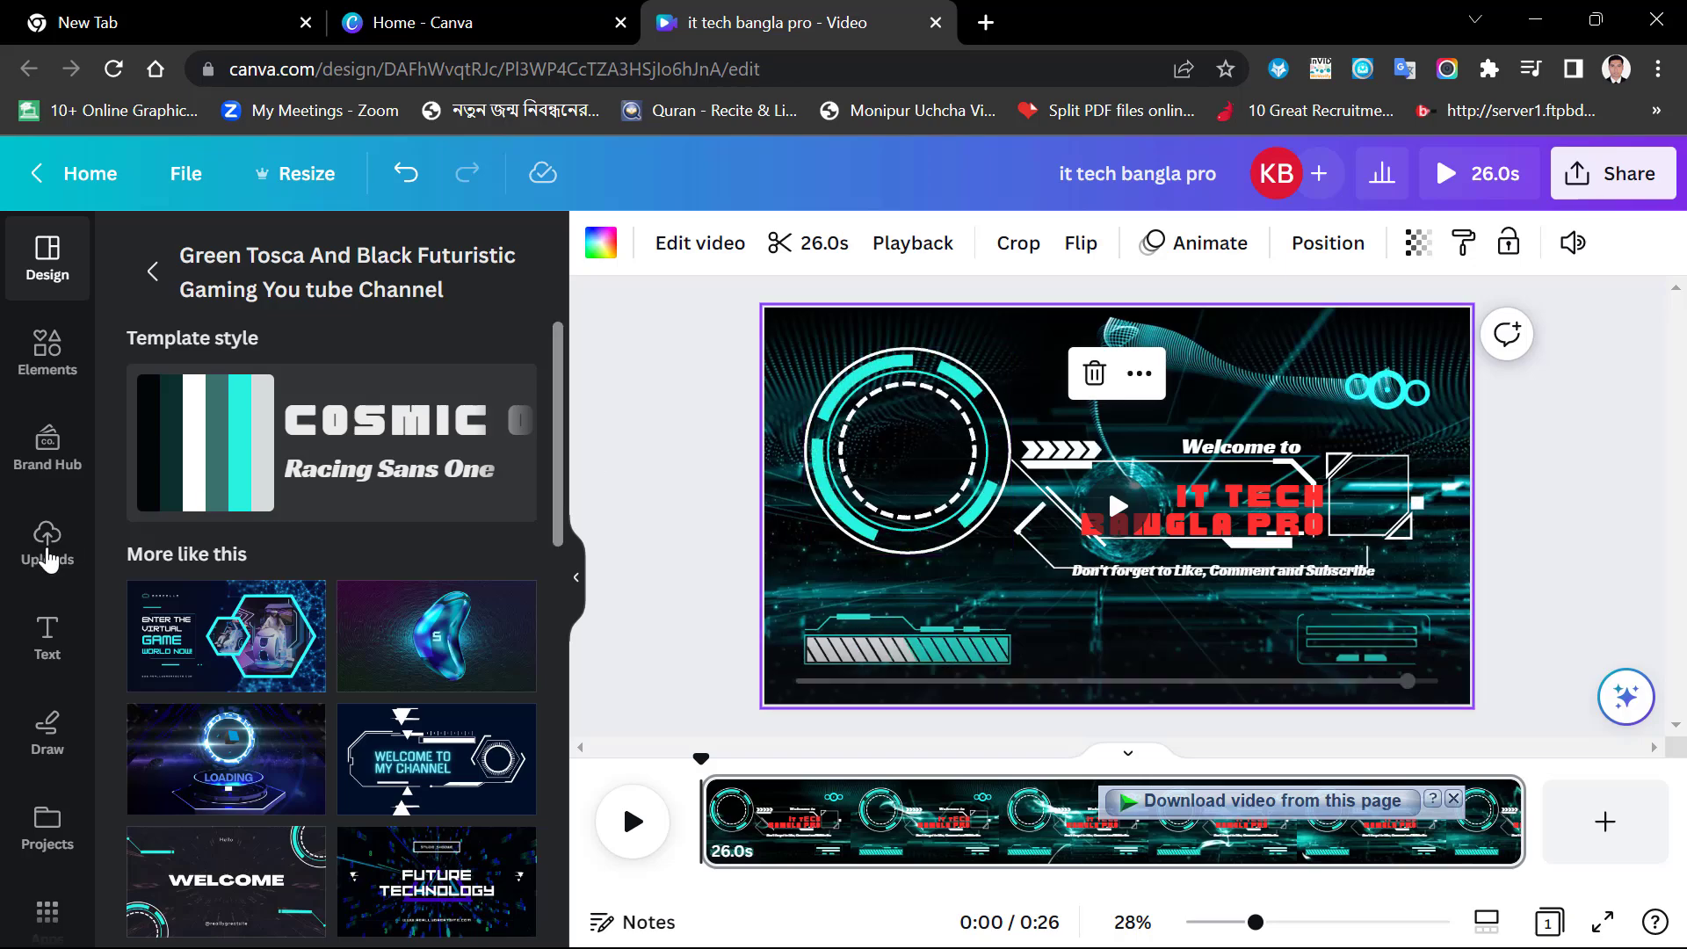
Add the uploaded round photo of the man in dark sunglasses, shrink it and fit it inside the dashed circle frame
{"action": "left_click", "coordinate": [41, 554]}
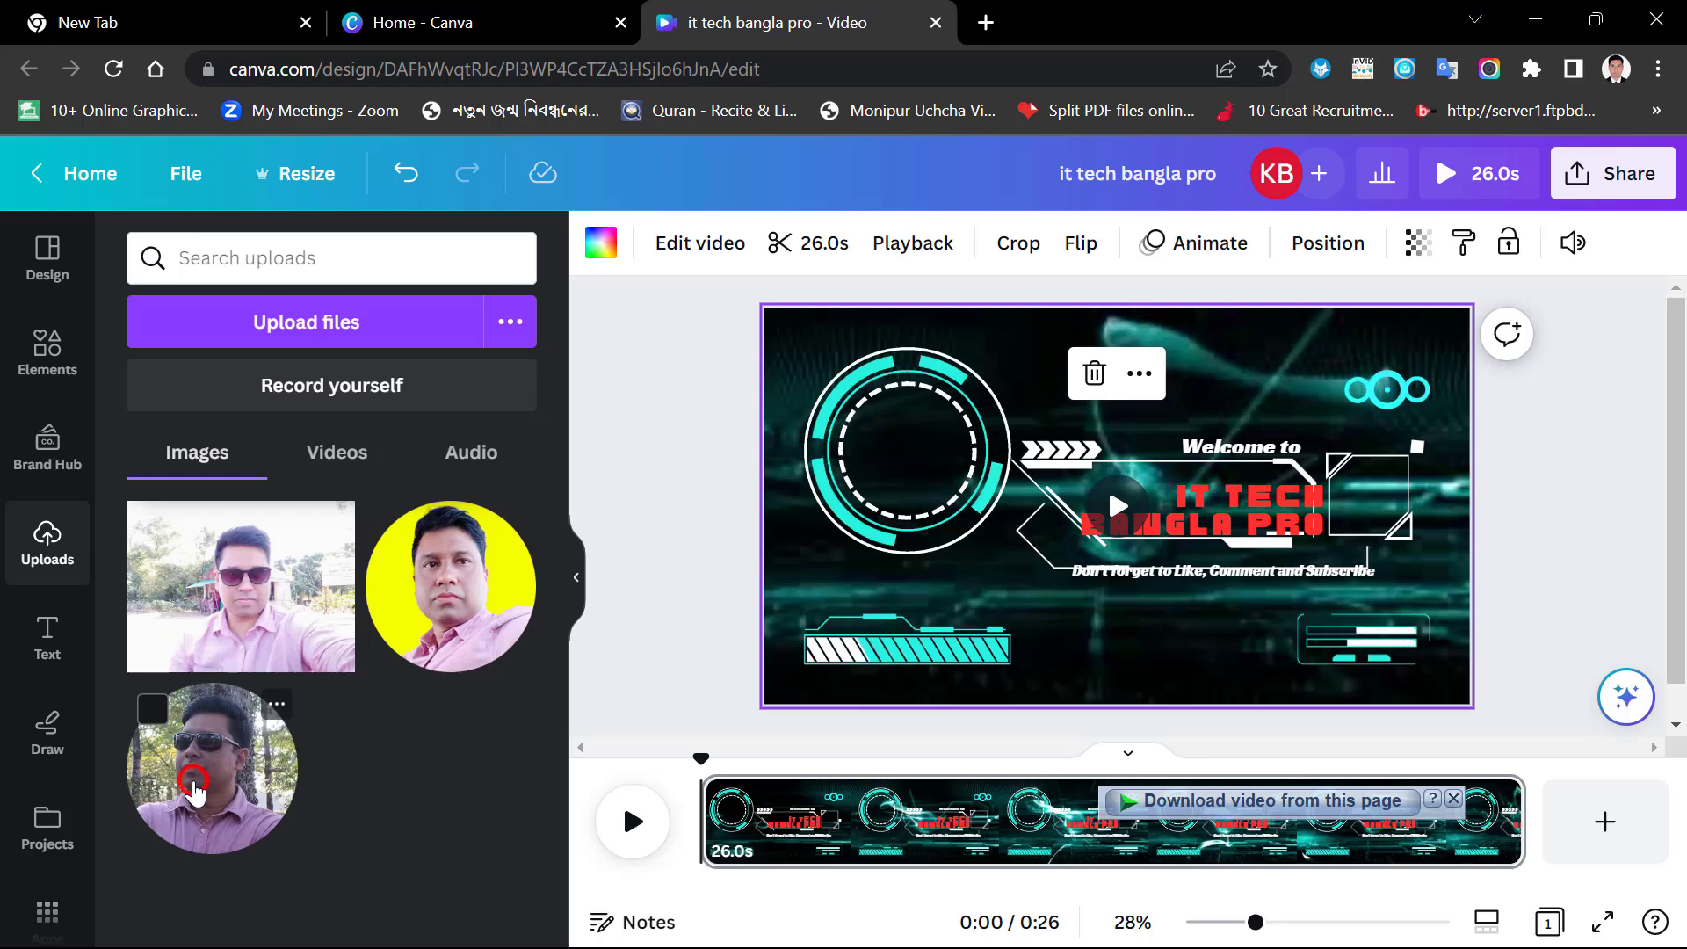
{"action": "left_click", "coordinate": [193, 793]}
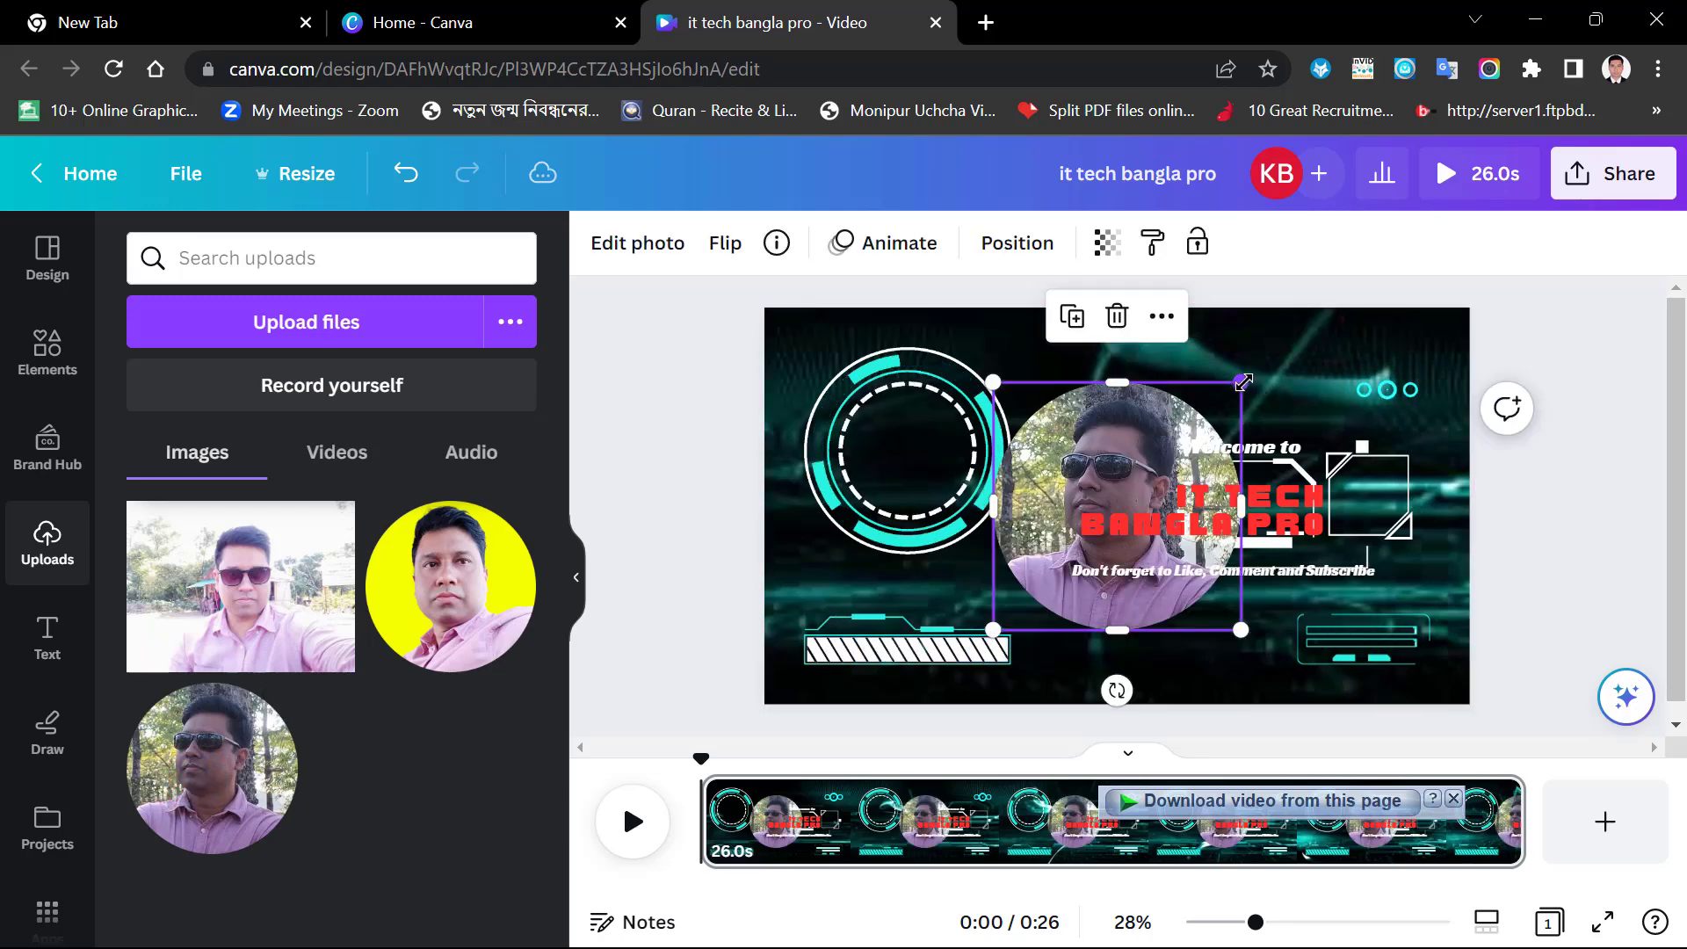
{"action": "left_click_drag", "start_coordinate": [1241, 383], "coordinate": [1135, 488]}
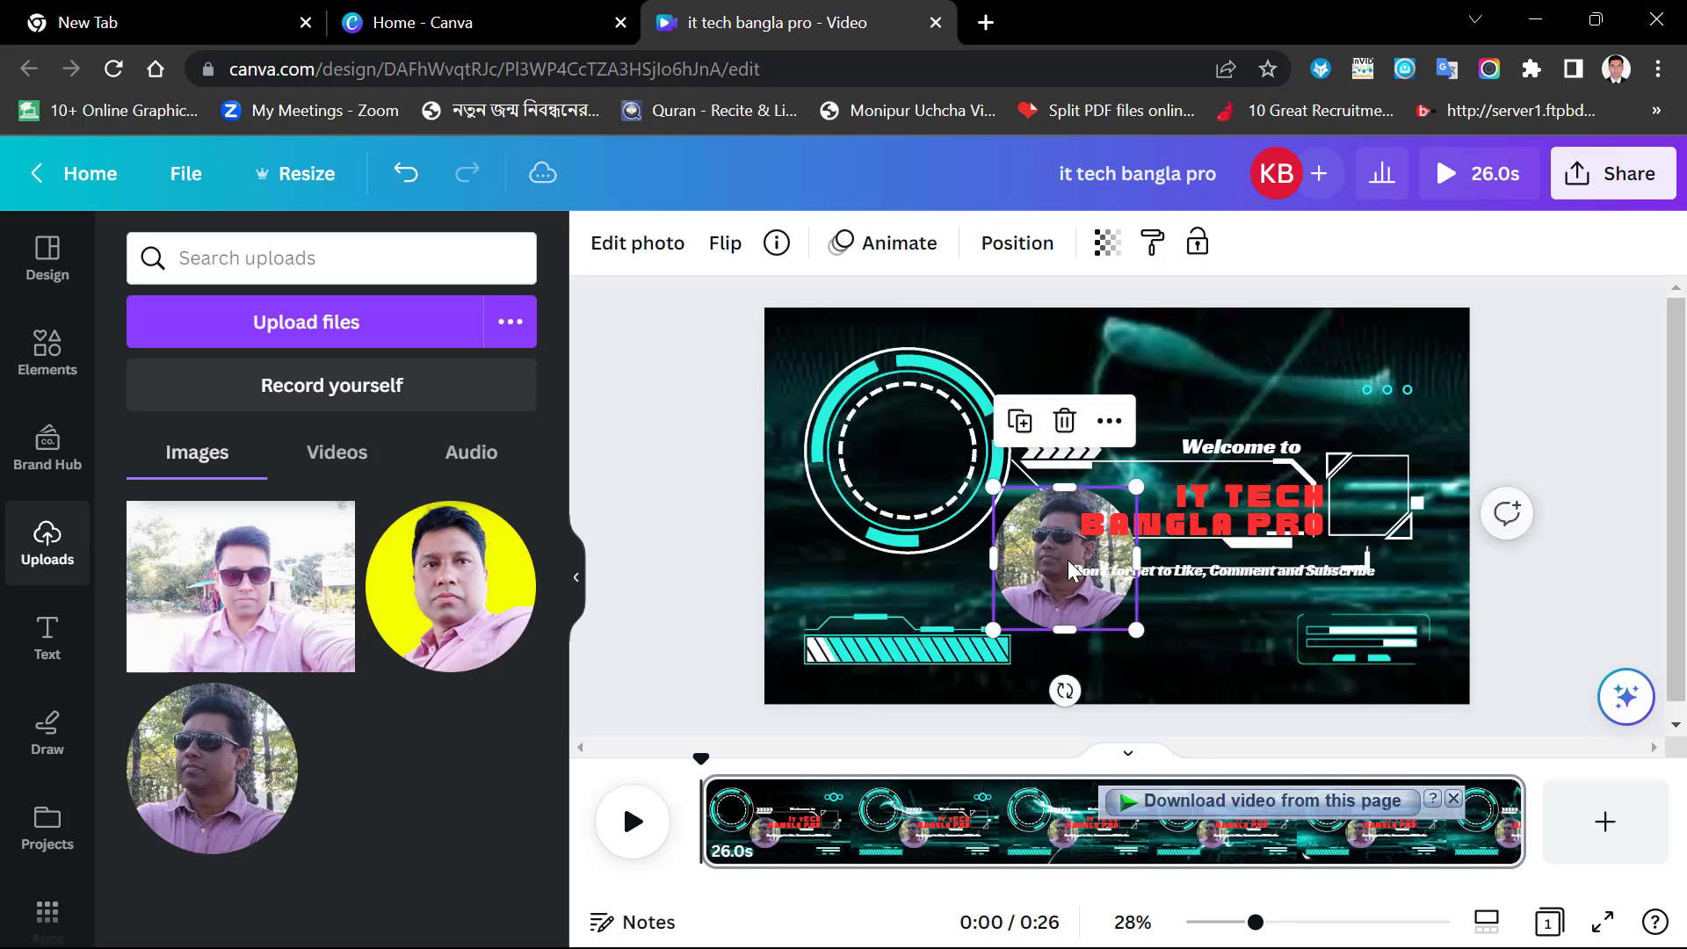
{"action": "left_click_drag", "start_coordinate": [1067, 560], "coordinate": [865, 415]}
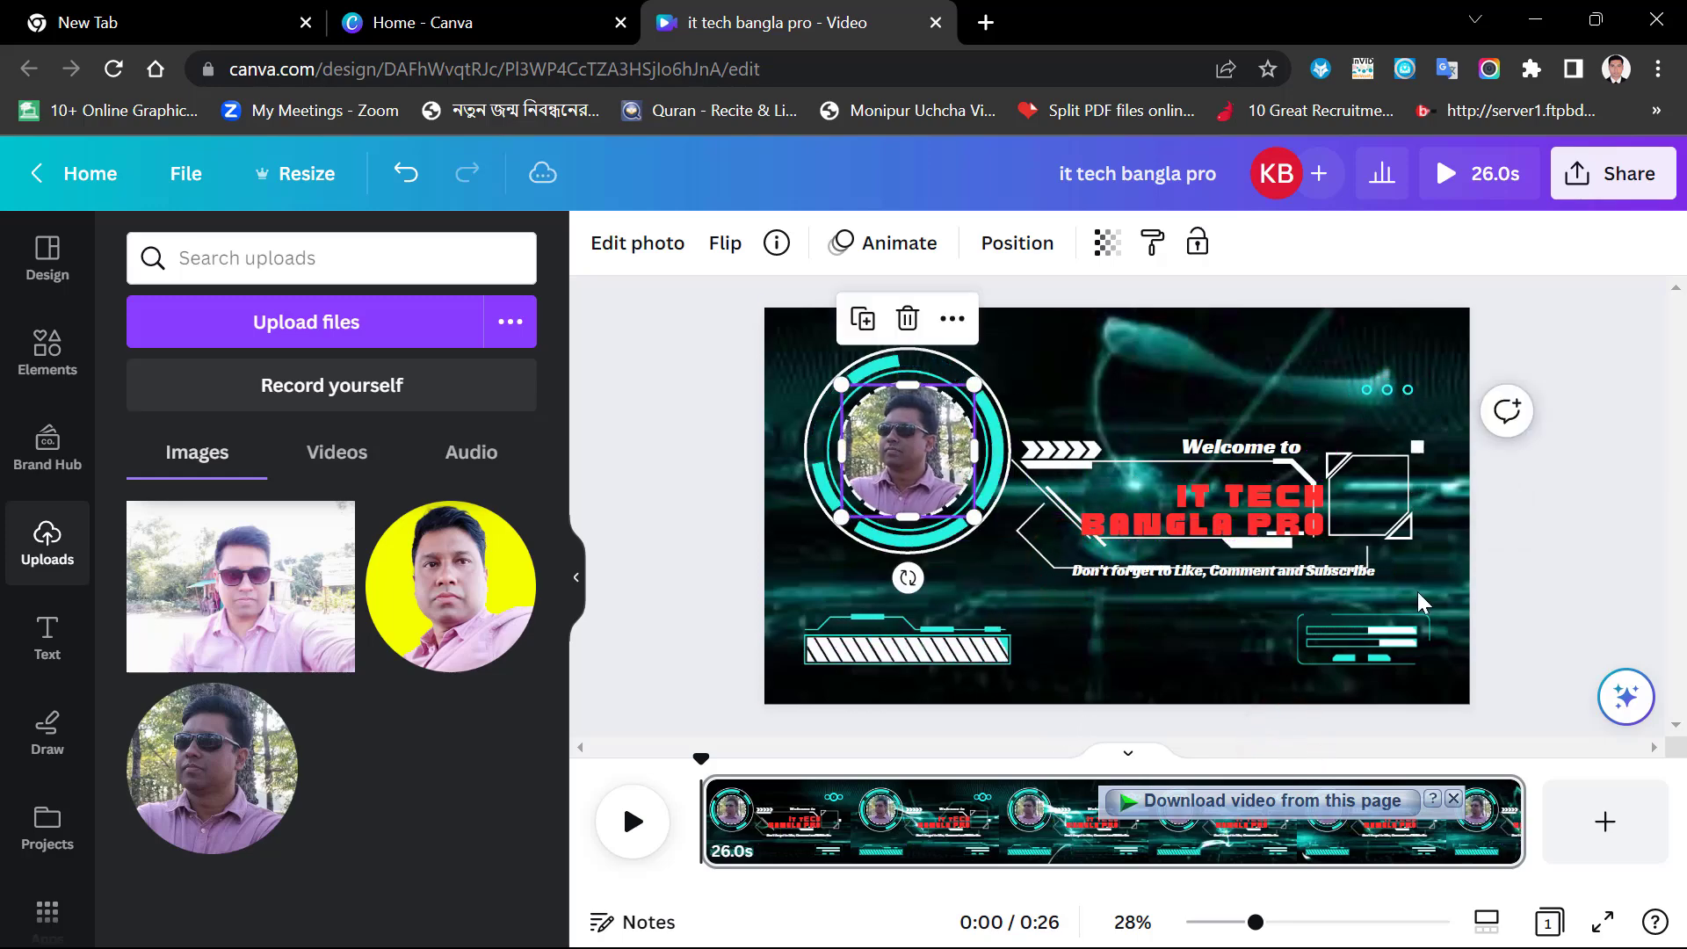
{"action": "left_click", "coordinate": [1609, 572]}
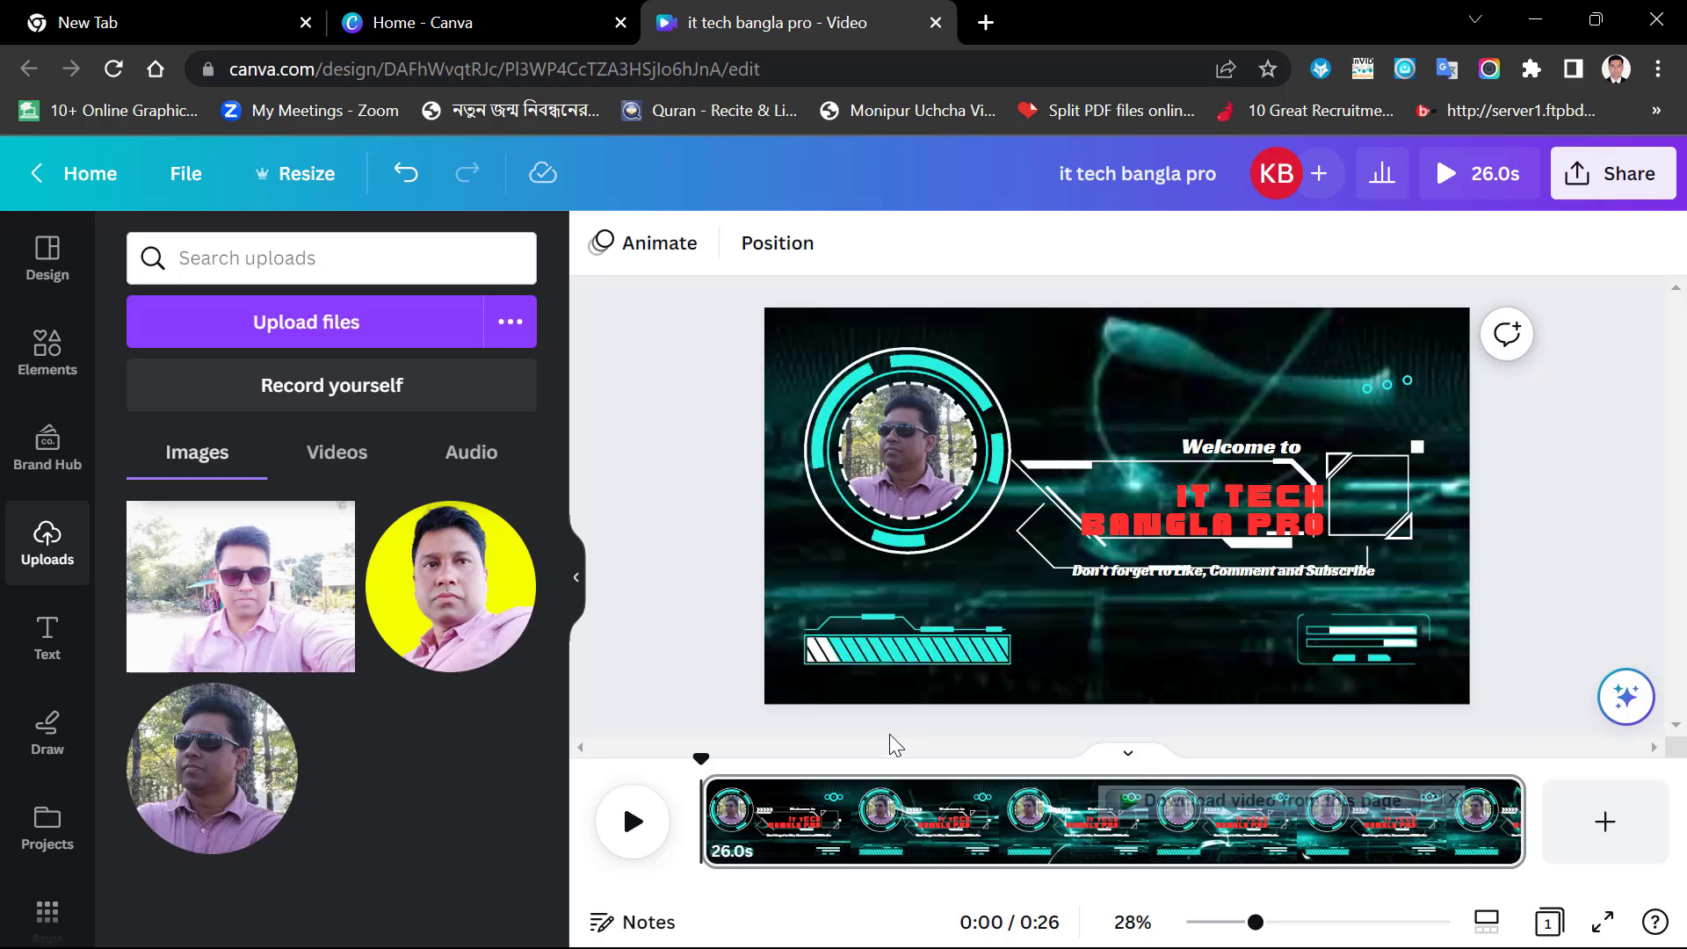
Add the "Slap on Tap" audio track to the video and play the result
{"action": "left_click", "coordinate": [44, 365]}
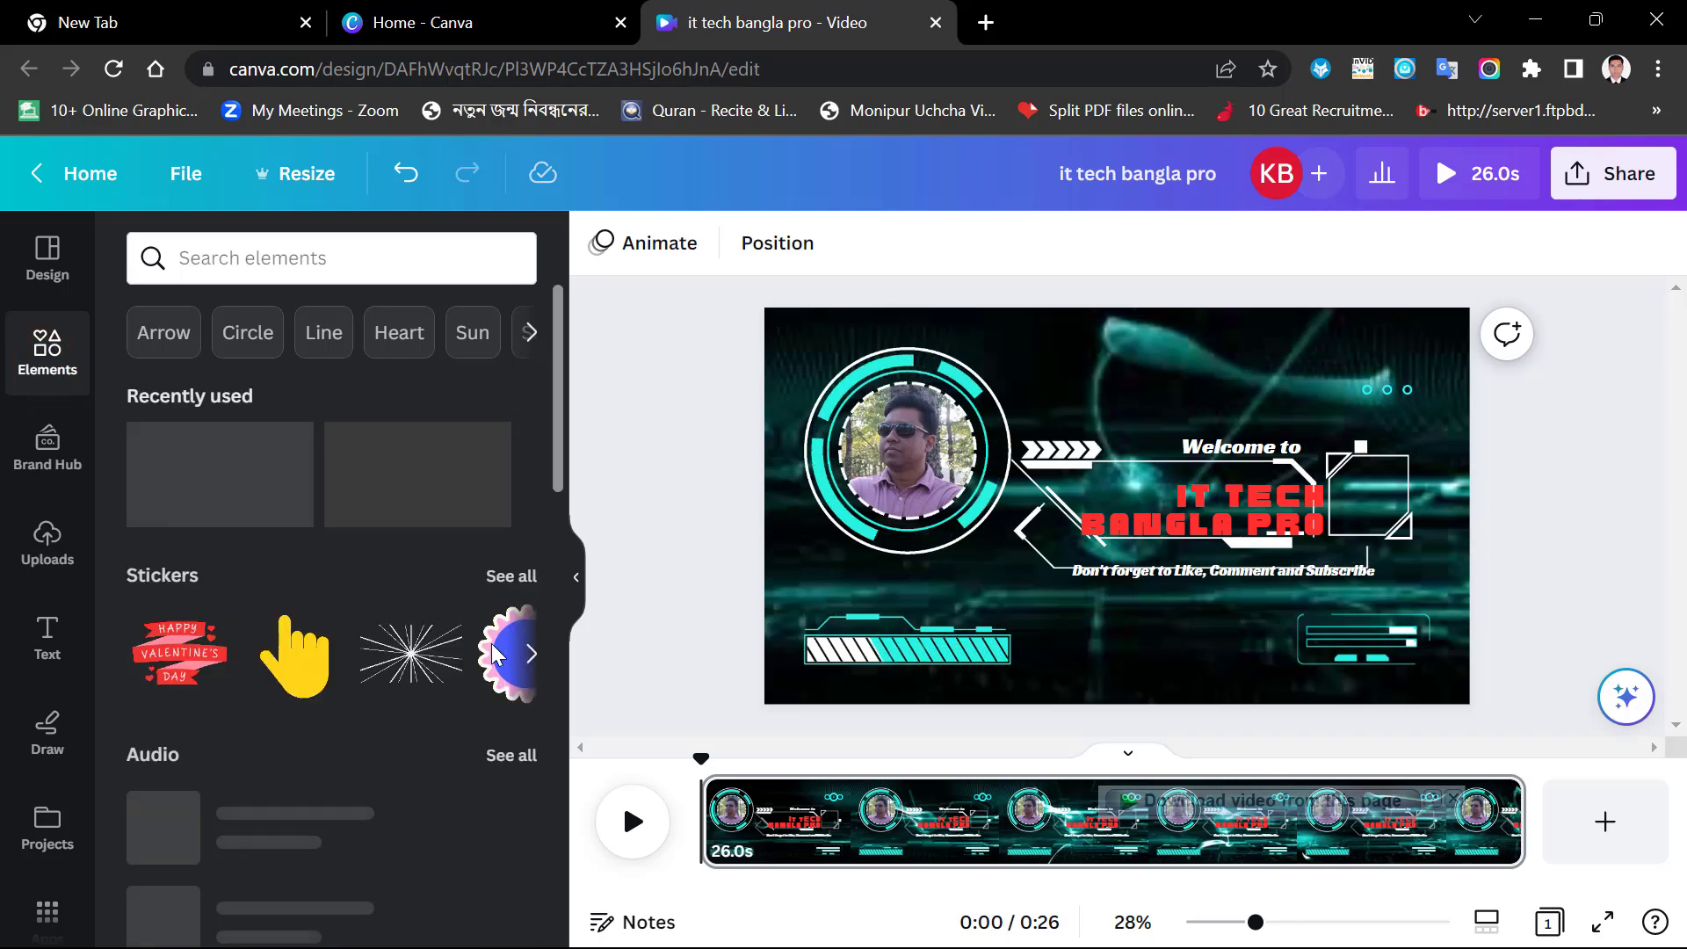
{"action": "scroll", "coordinate": [489, 659], "scroll_direction": "down", "scroll_amount": 2}
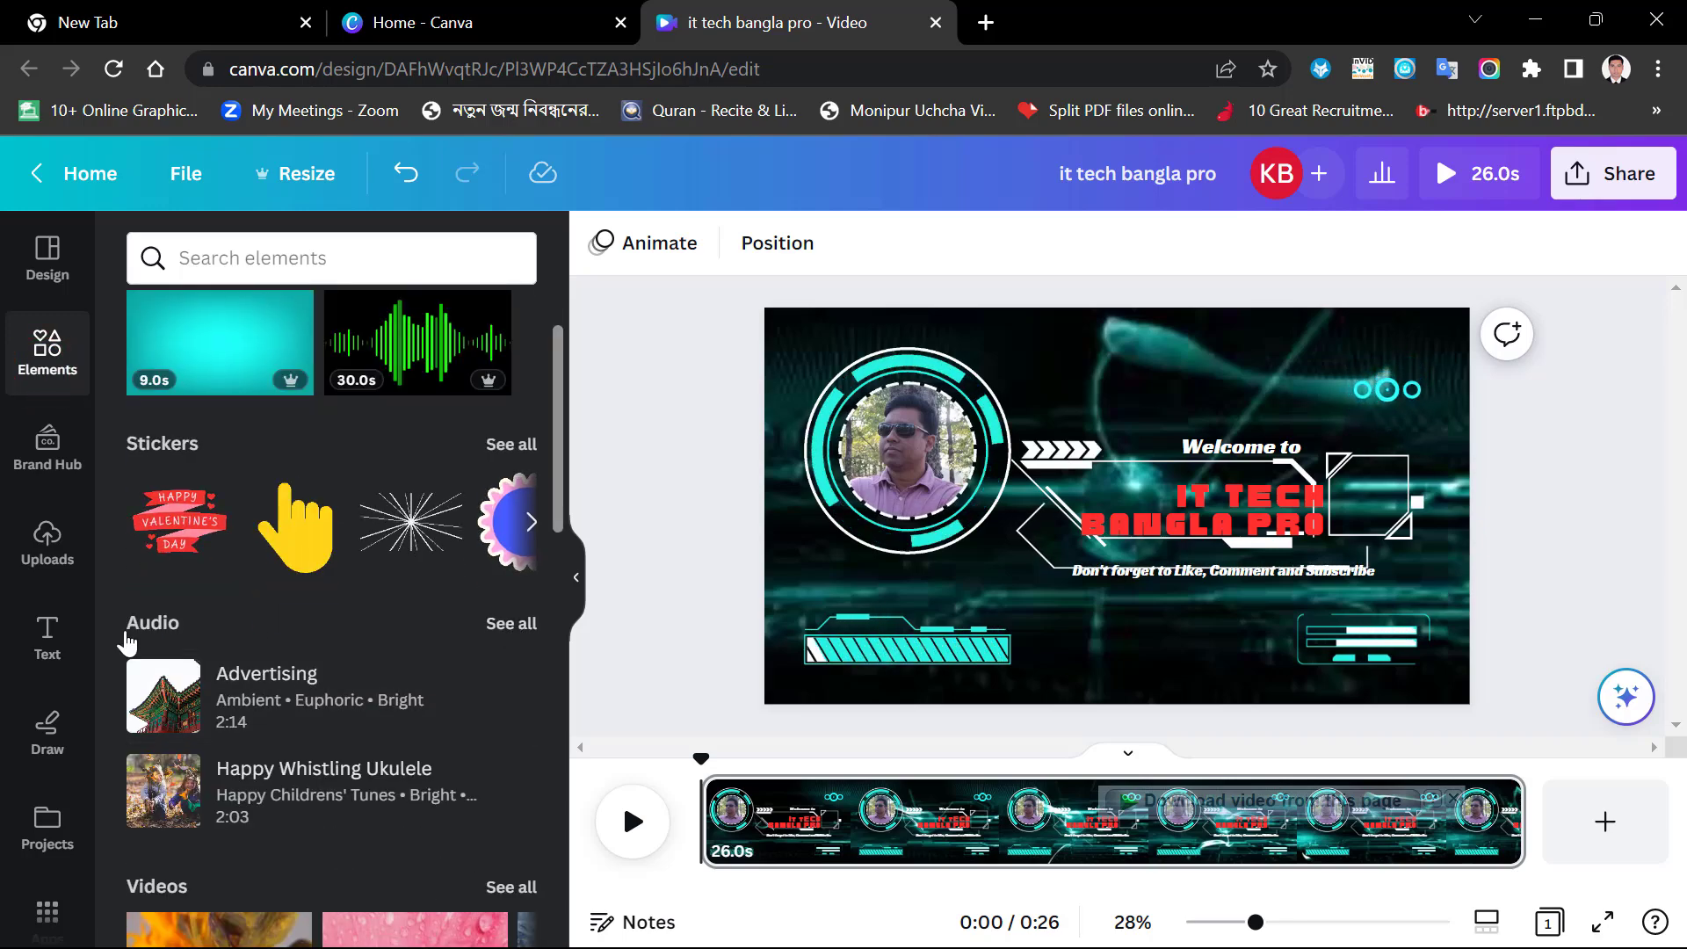
{"action": "left_click", "coordinate": [501, 624]}
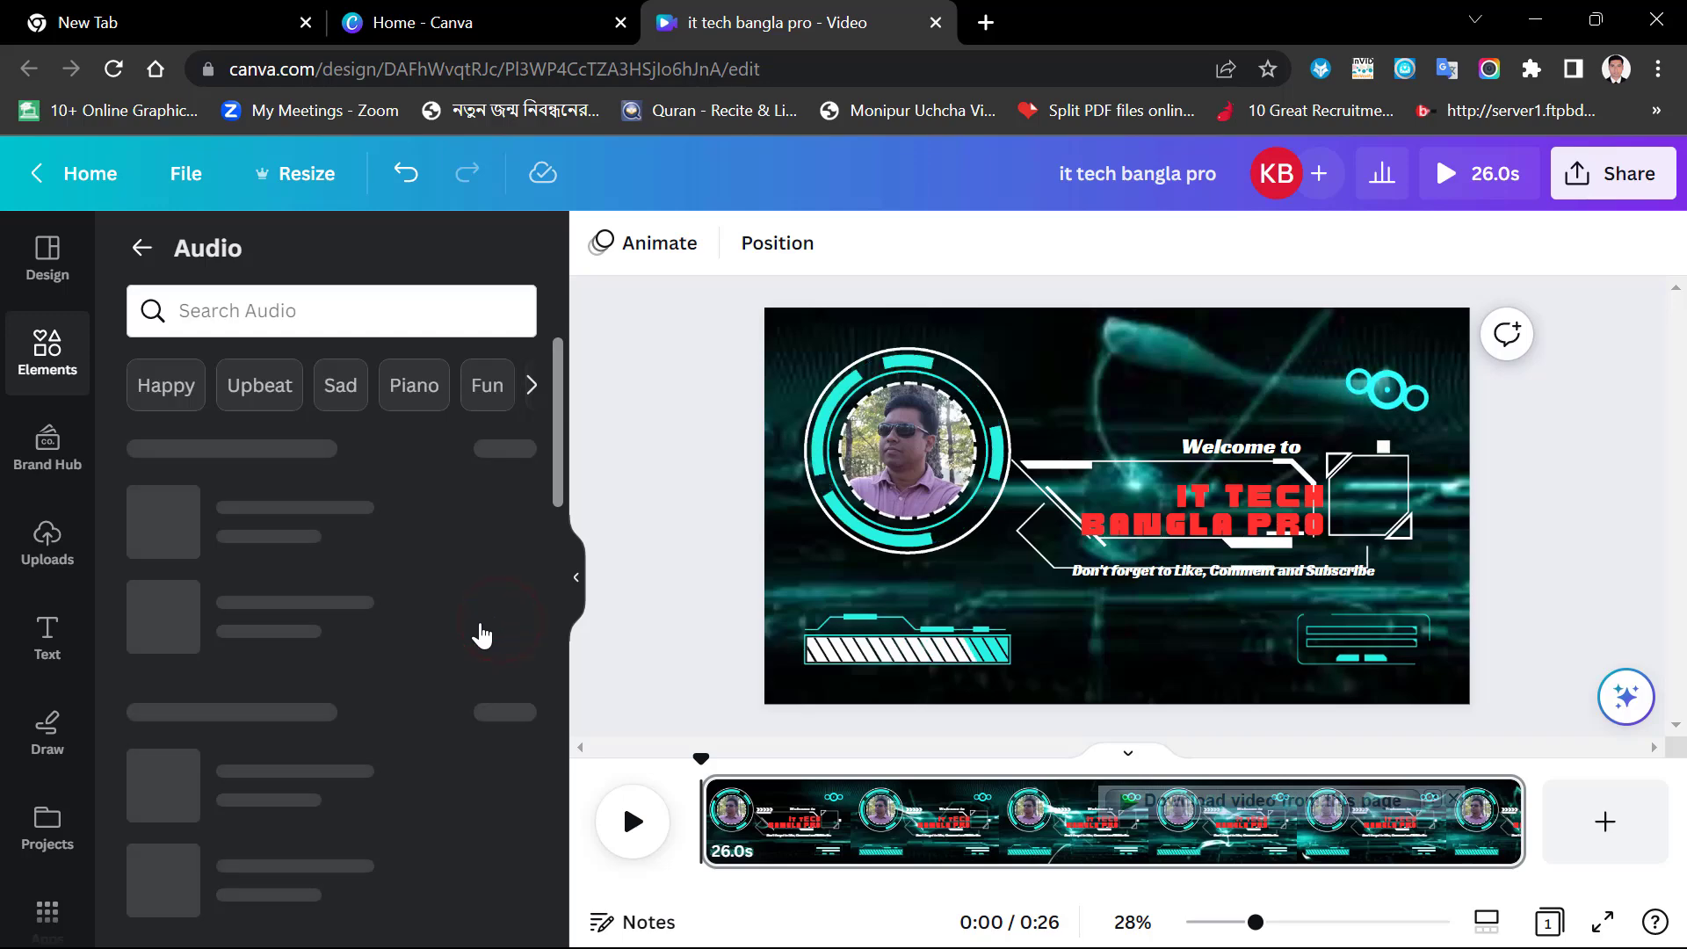
{"action": "scroll", "coordinate": [351, 632], "scroll_direction": "down", "scroll_amount": 2}
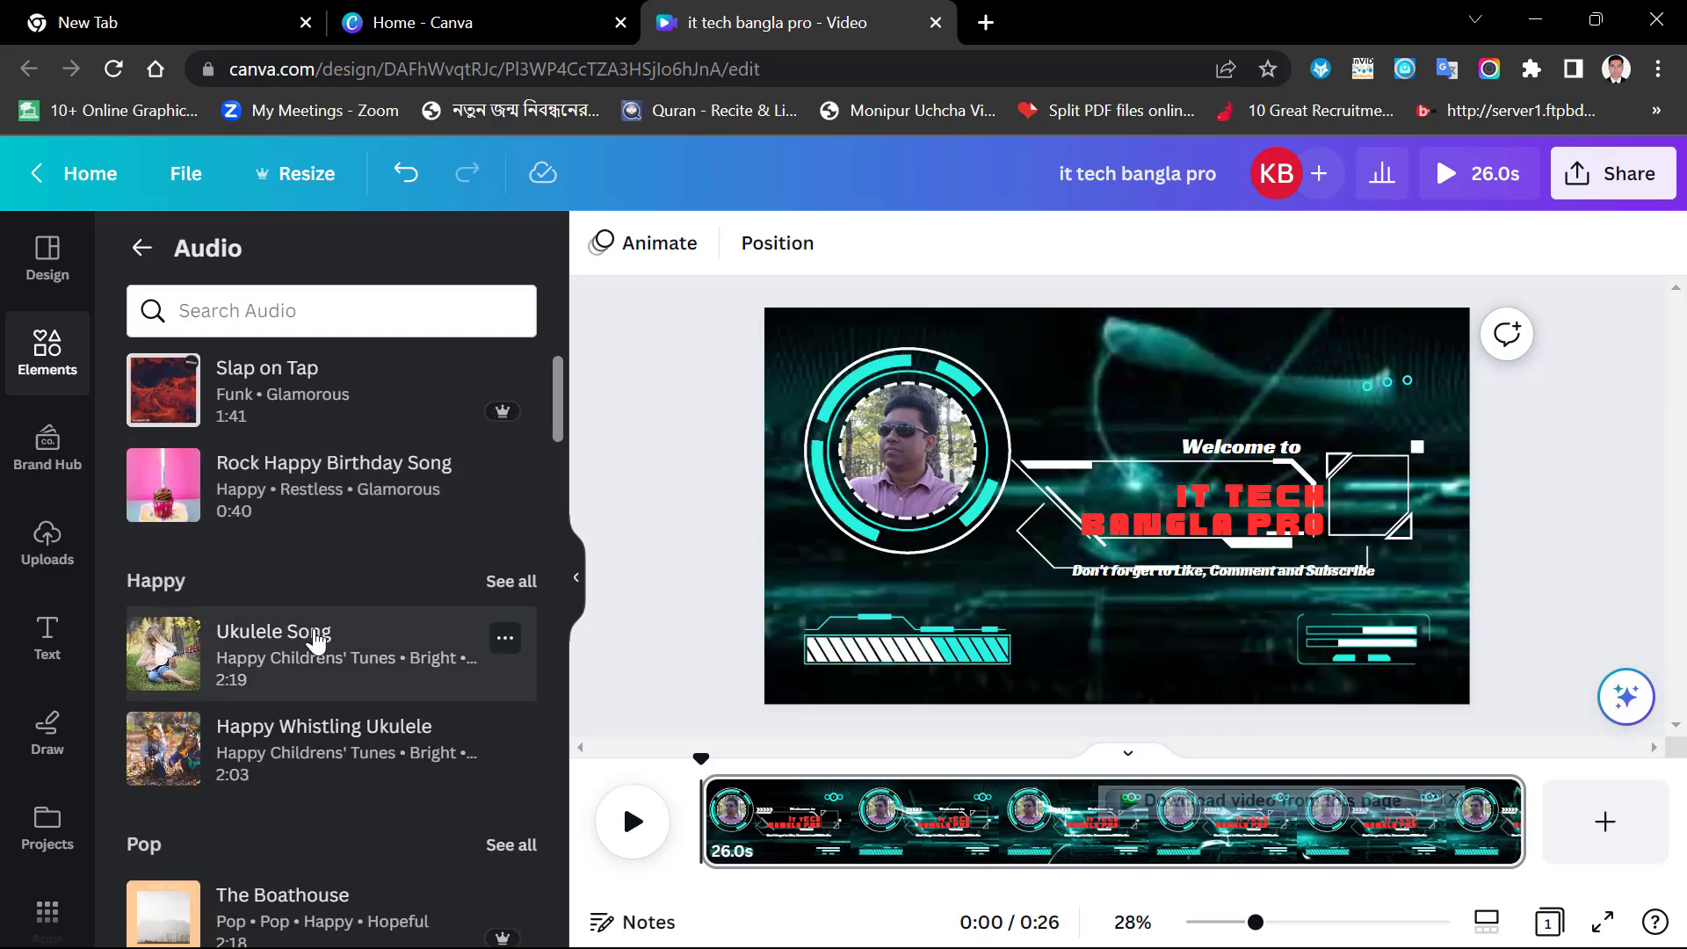
{"action": "scroll", "coordinate": [303, 736], "scroll_direction": "up", "scroll_amount": 2}
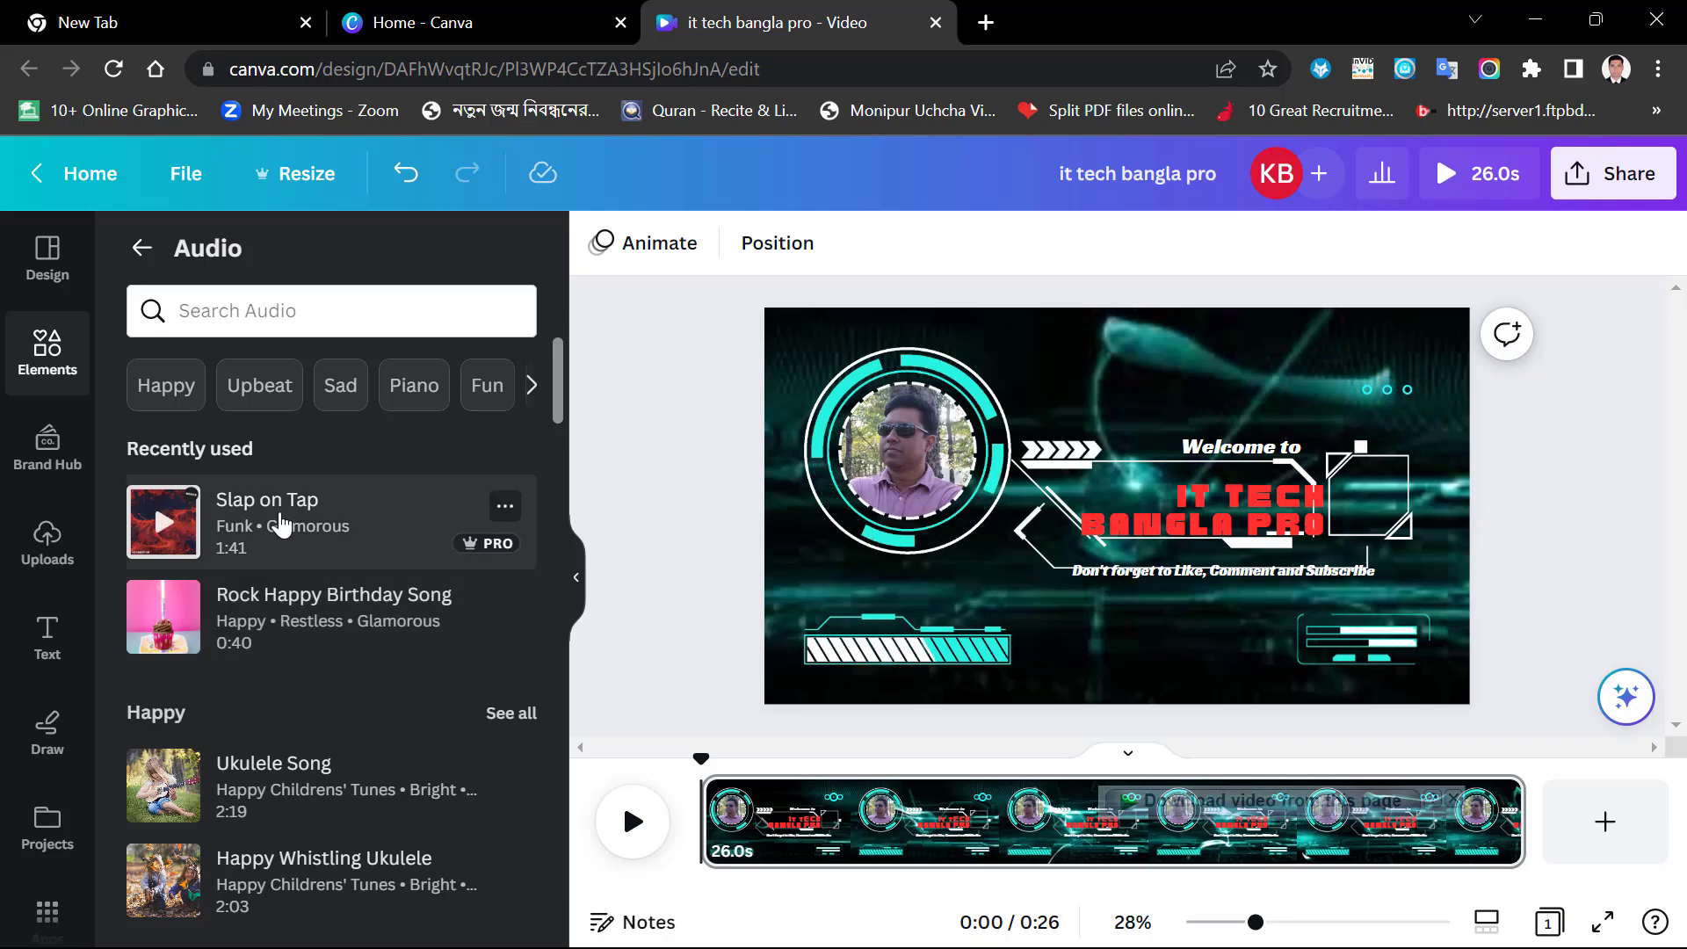
{"action": "left_click", "coordinate": [281, 514]}
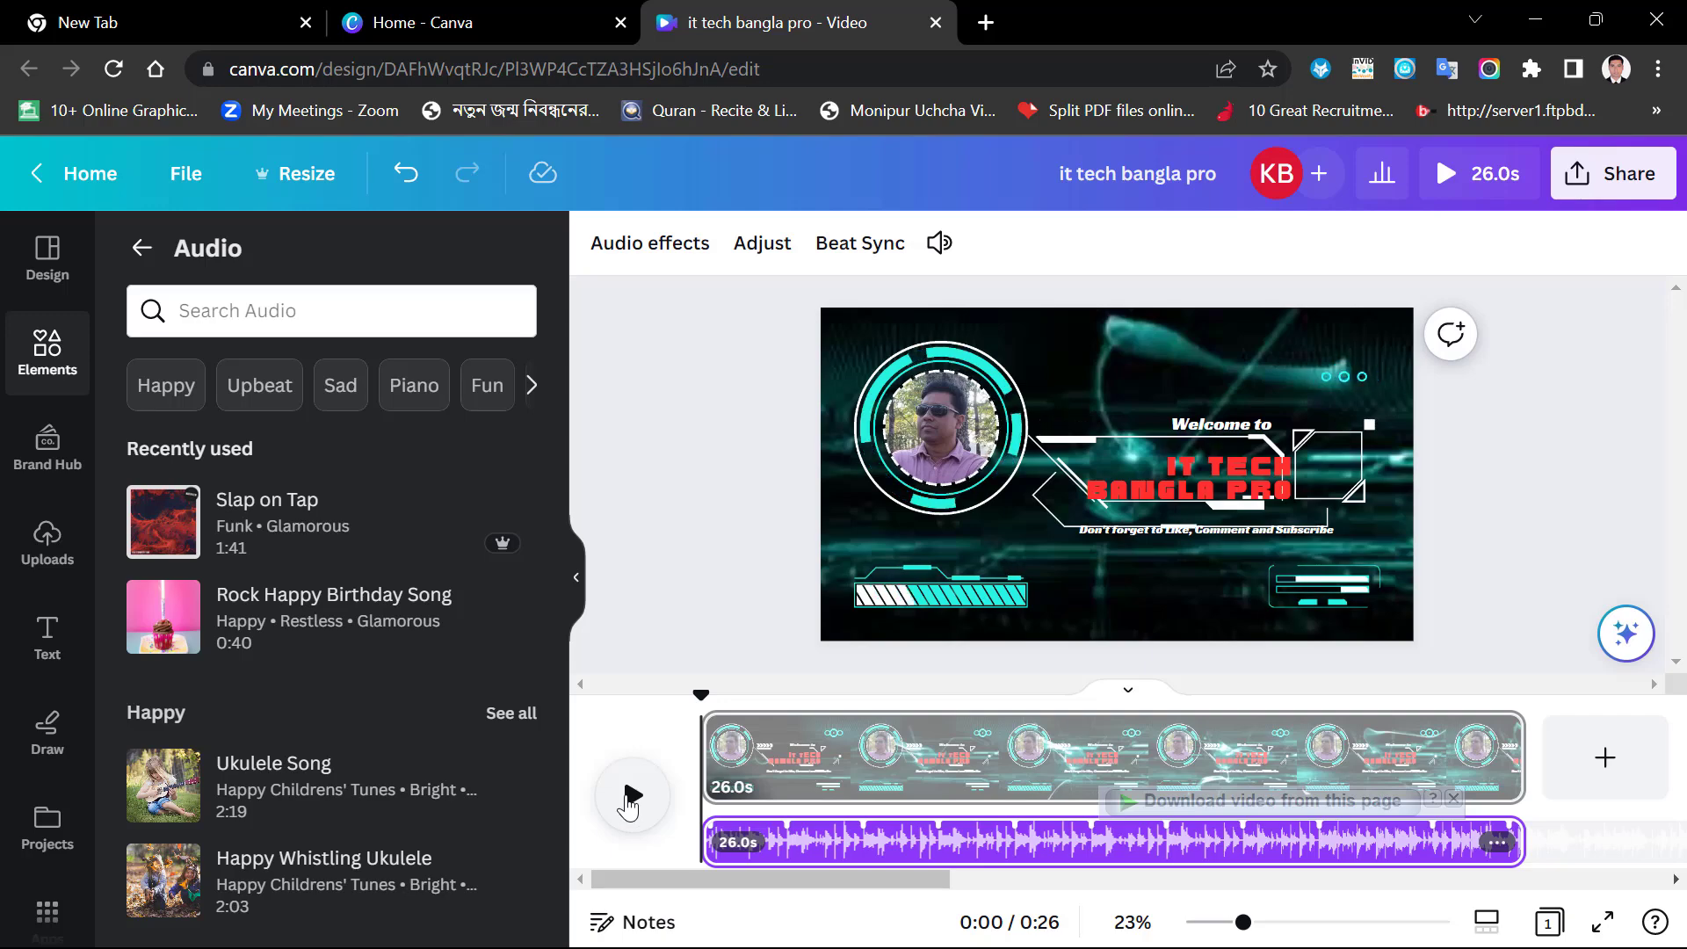
{"action": "left_click", "coordinate": [630, 795]}
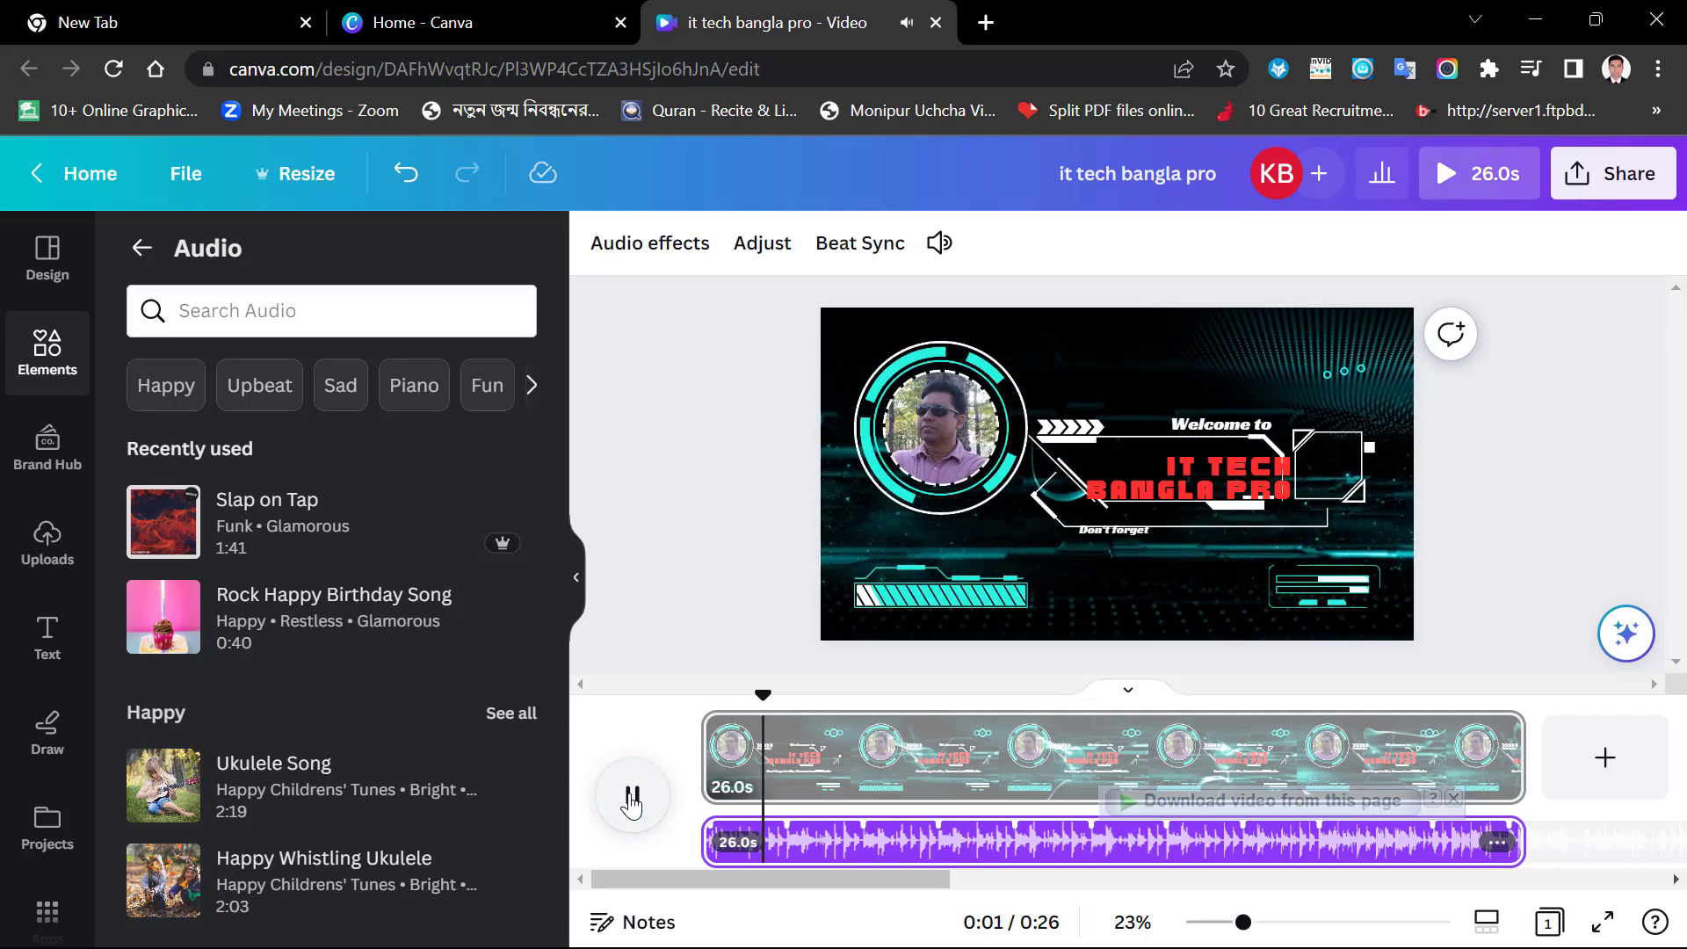
Stop the playback, trim the video page's duration to 5.0 seconds and preview the shortened intro
{"action": "left_click", "coordinate": [631, 797]}
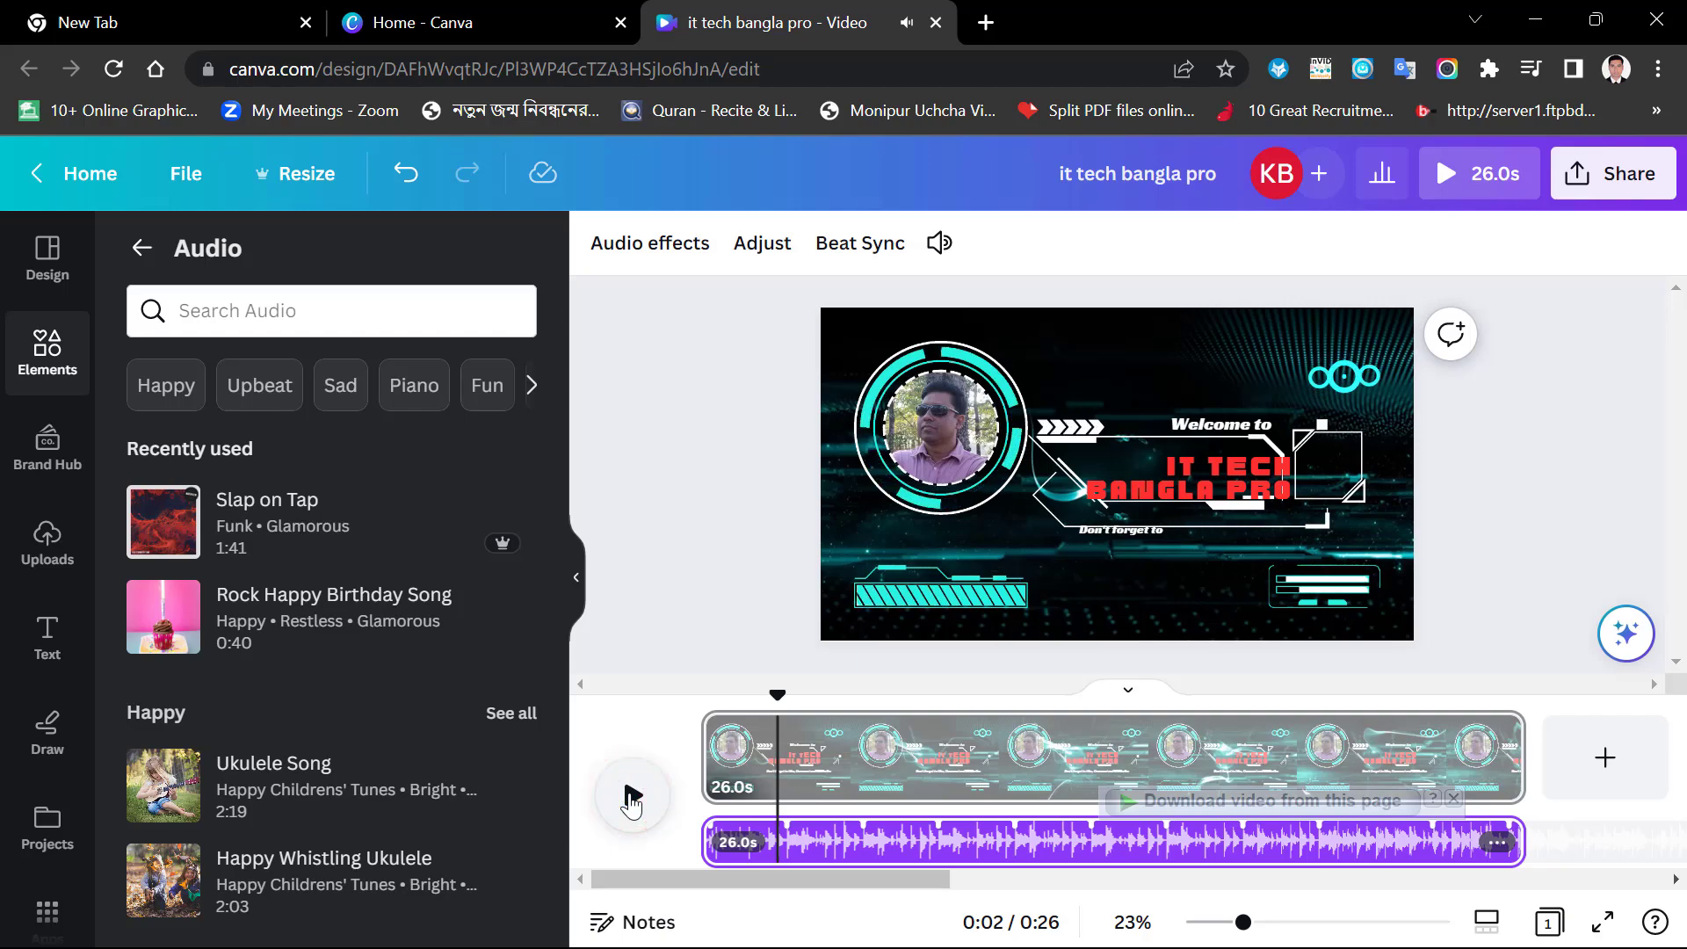
{"action": "left_click", "coordinate": [729, 781]}
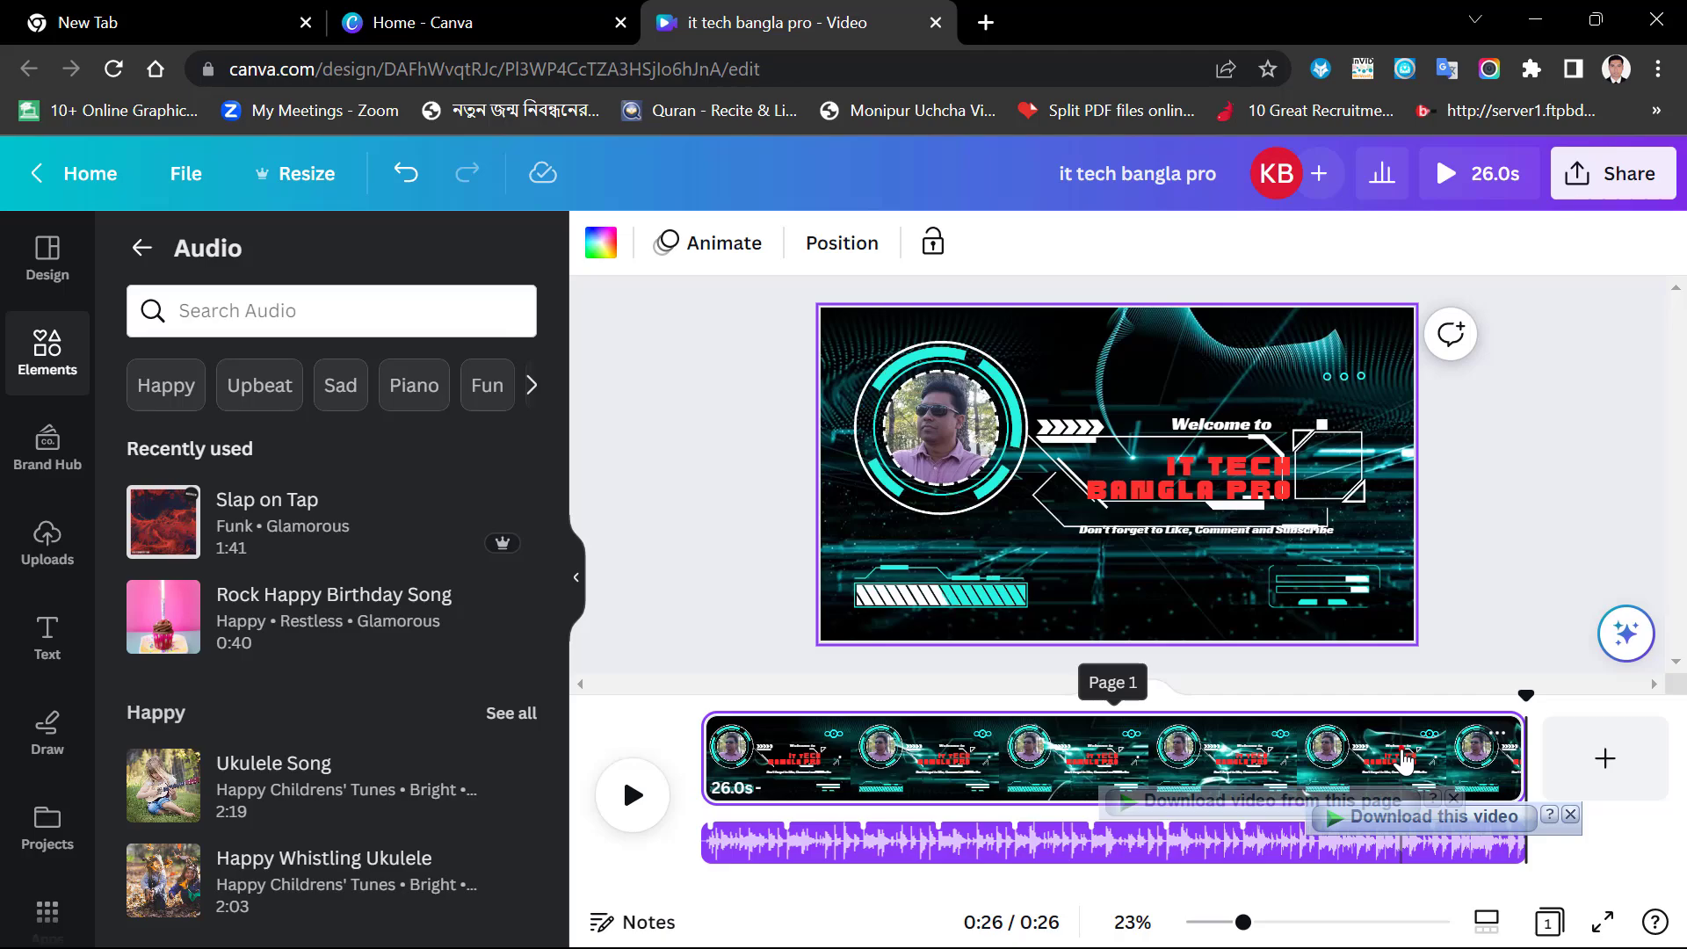
{"action": "left_click", "coordinate": [1404, 761]}
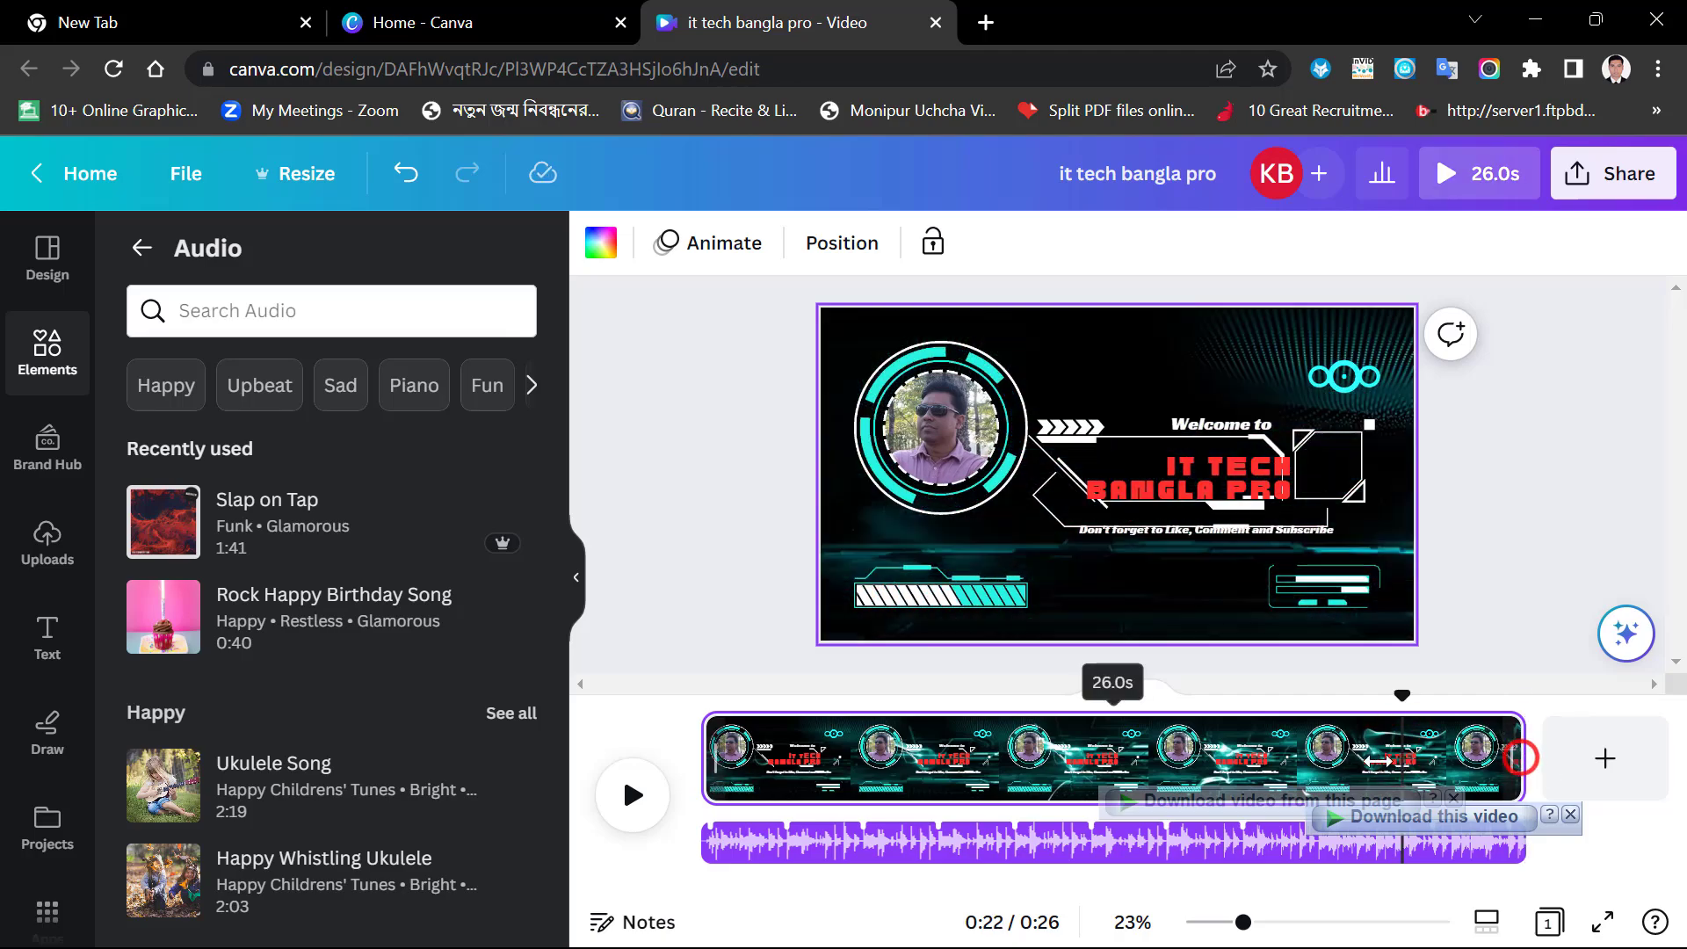
{"action": "left_click_drag", "start_coordinate": [1518, 757], "coordinate": [859, 763]}
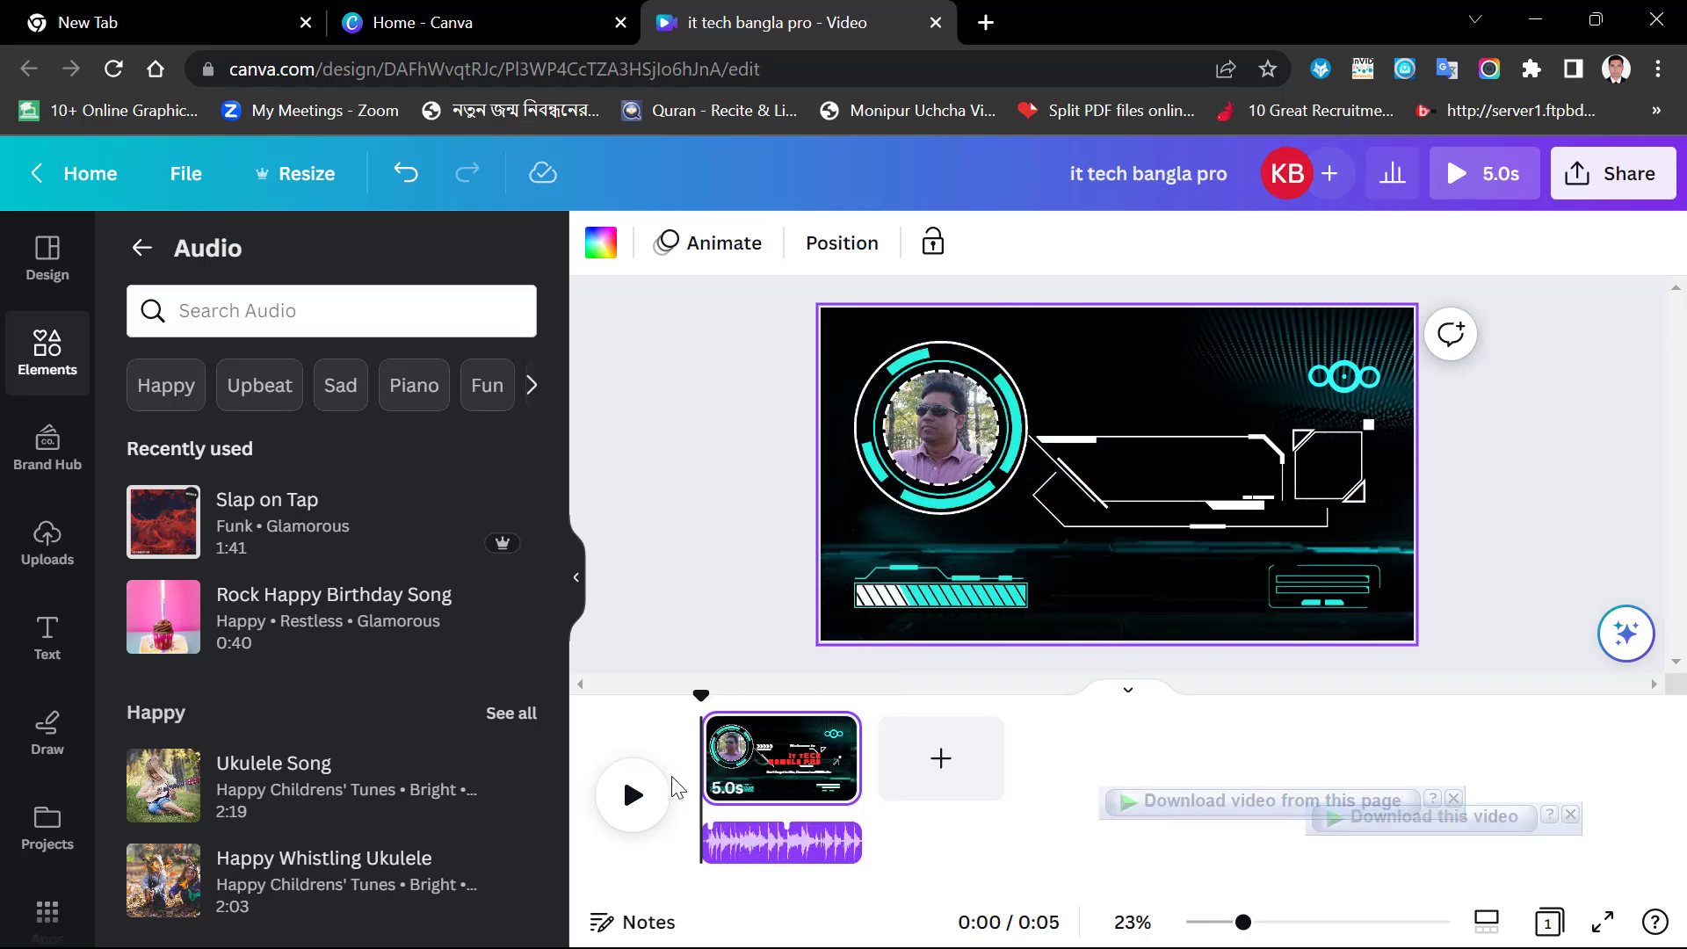
{"action": "left_click", "coordinate": [633, 799]}
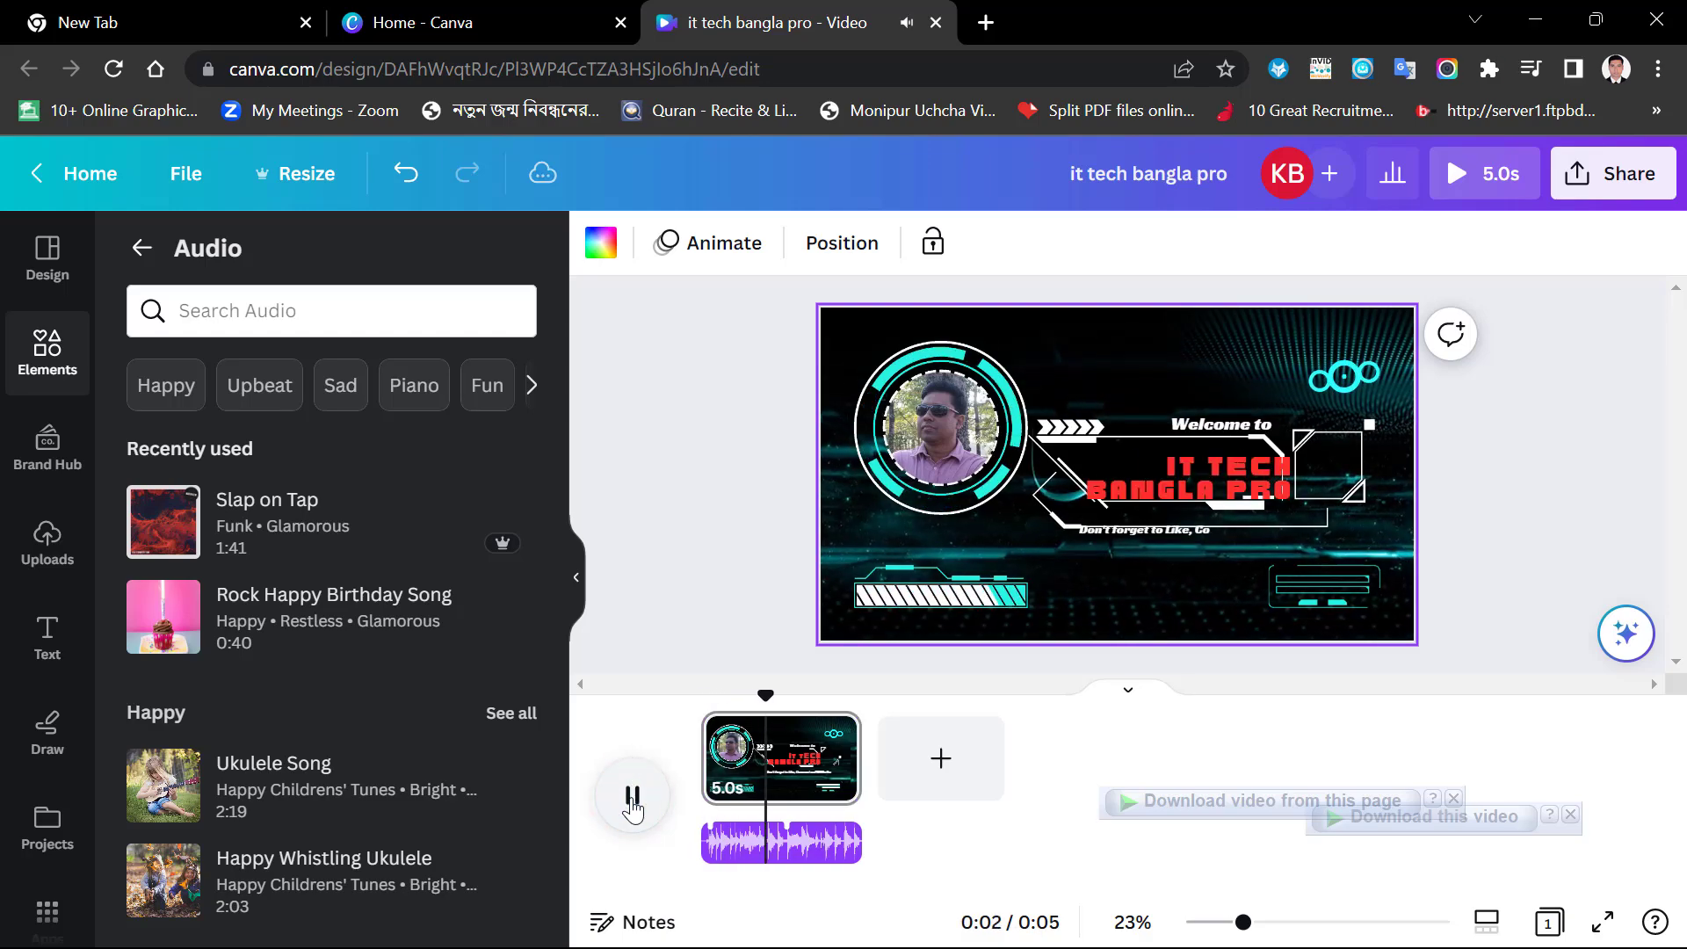
{"action": "left_click", "coordinate": [631, 797]}
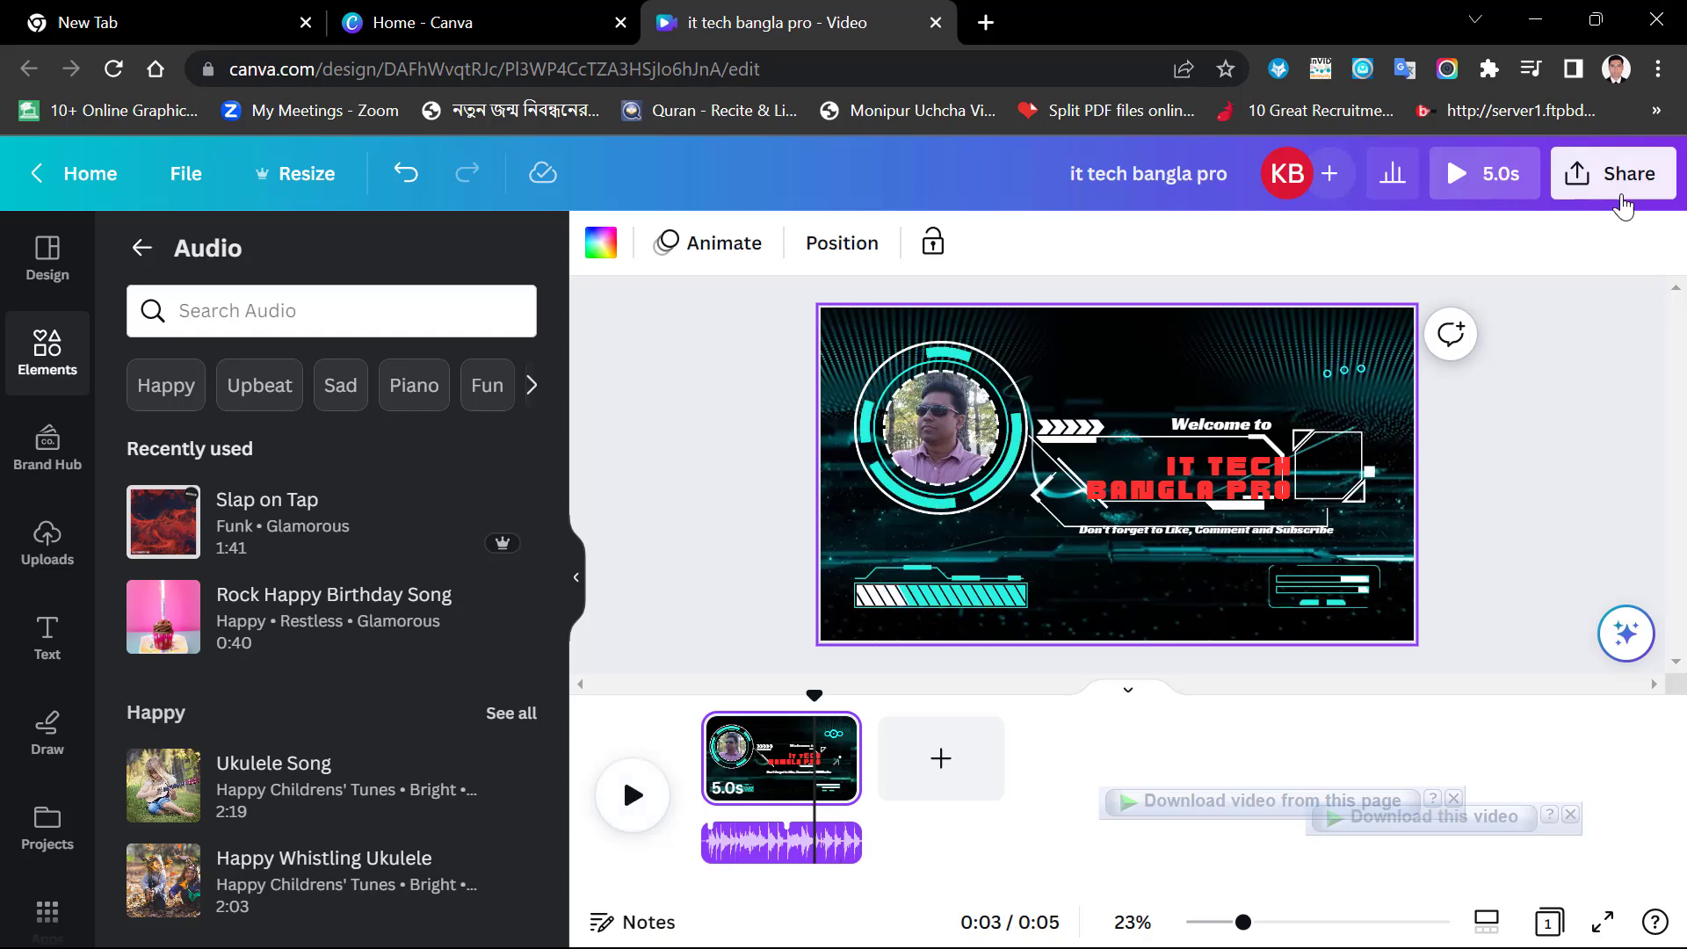
Download the intro design as an MP4 video in 1080p (HD) quality
{"action": "left_click", "coordinate": [1624, 195]}
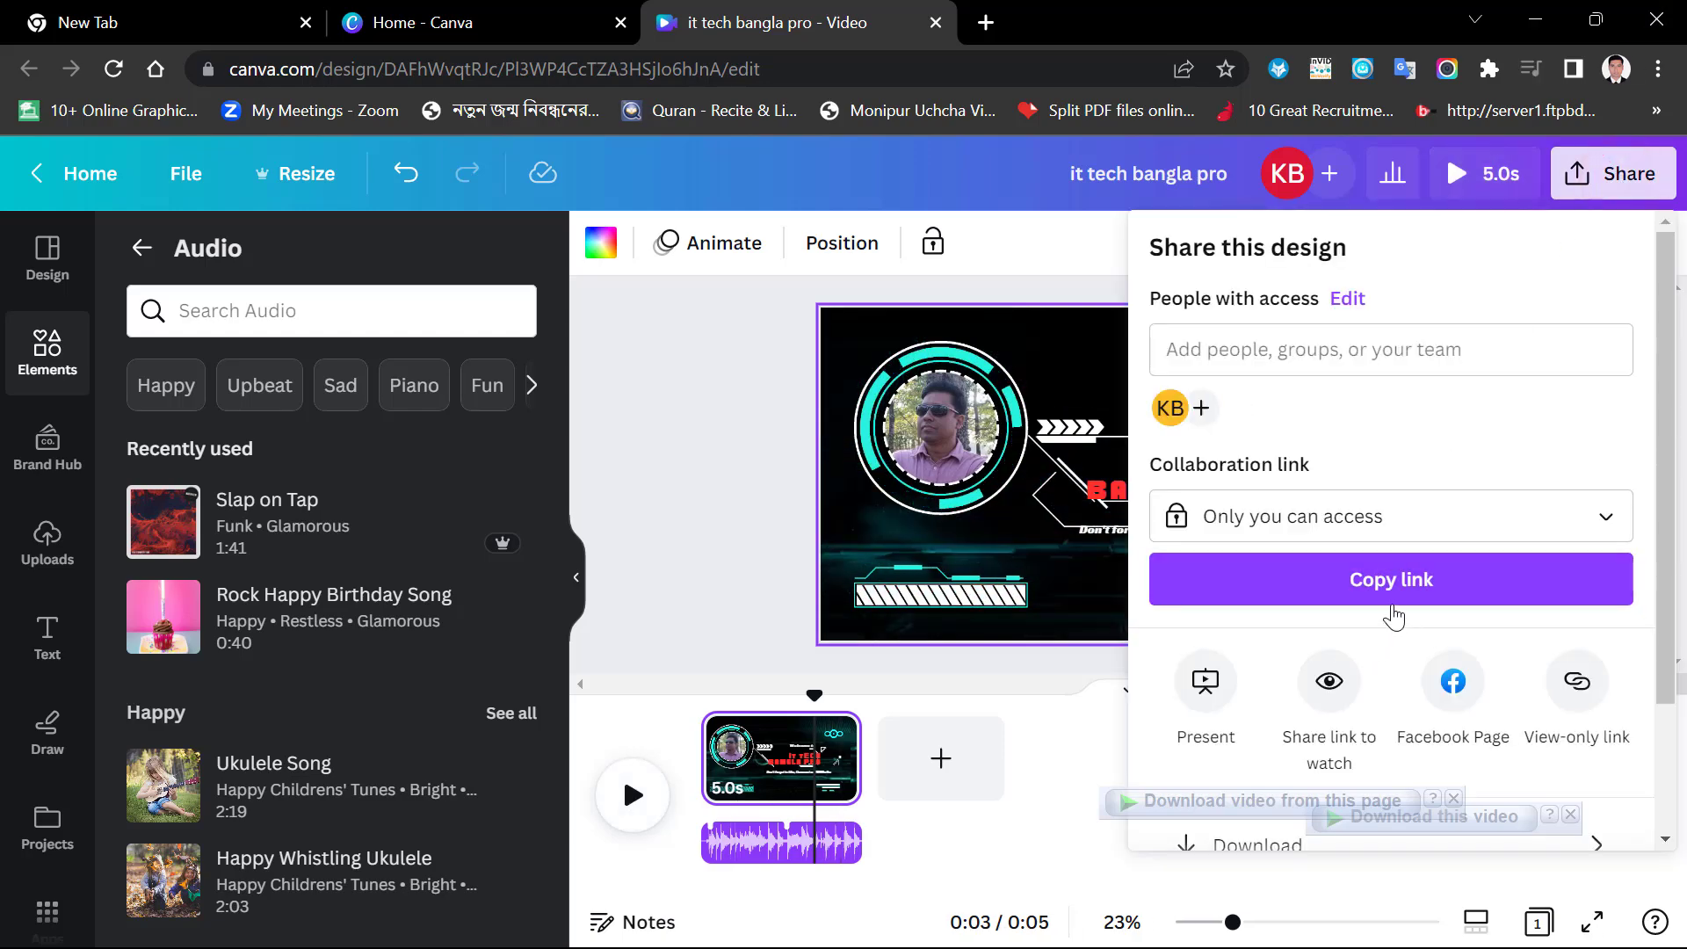
{"action": "scroll", "coordinate": [1367, 634], "scroll_direction": "down", "scroll_amount": 2}
{"action": "left_click", "coordinate": [1315, 678]}
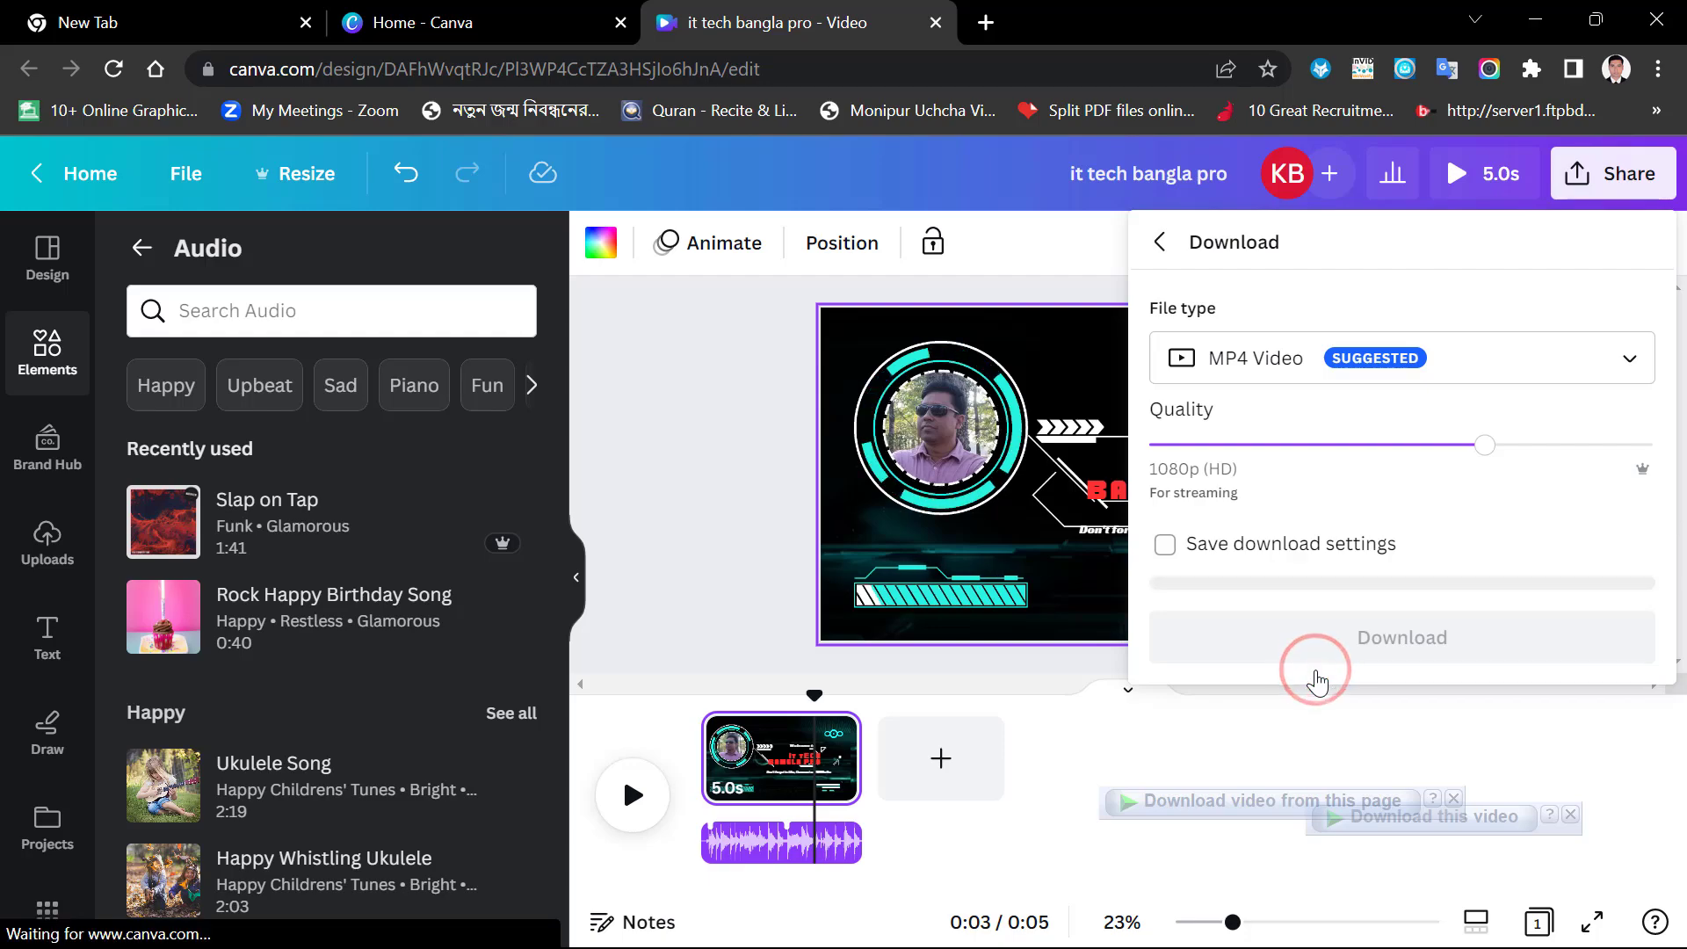
{"action": "left_click", "coordinate": [1402, 567]}
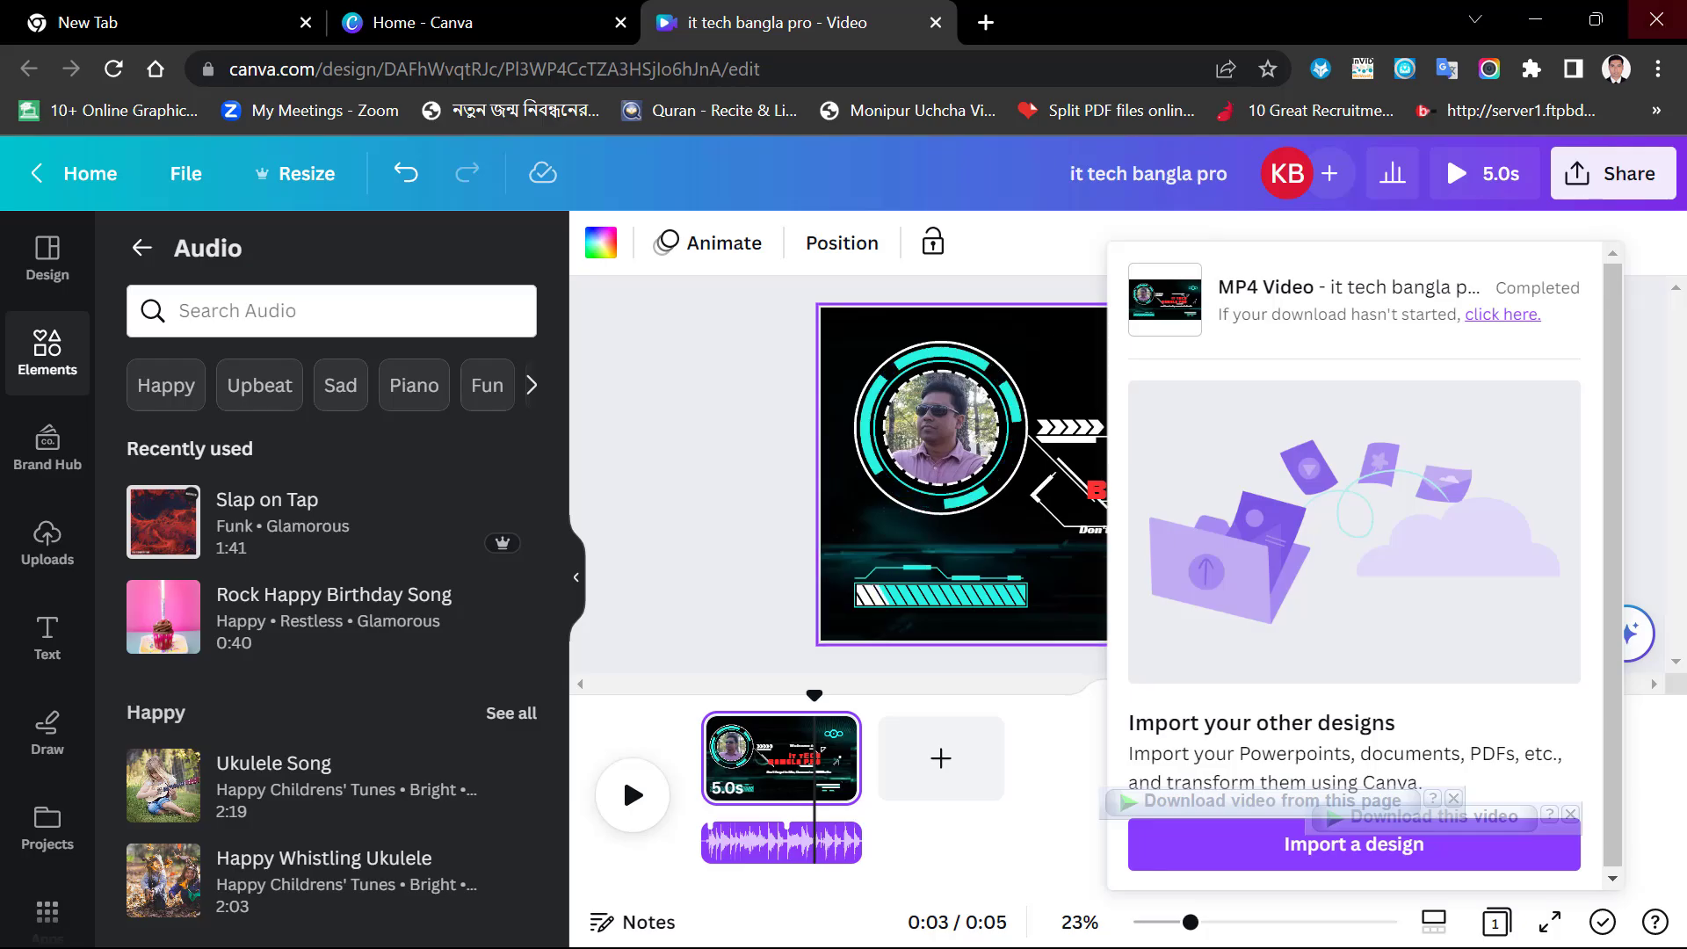
Switch to File Explorer and play the downloaded "it tech bangla pro_3" MP4 file from the APA folder in PotPlayer (64-Bit)
{"action": "left_click", "coordinate": [1537, 19]}
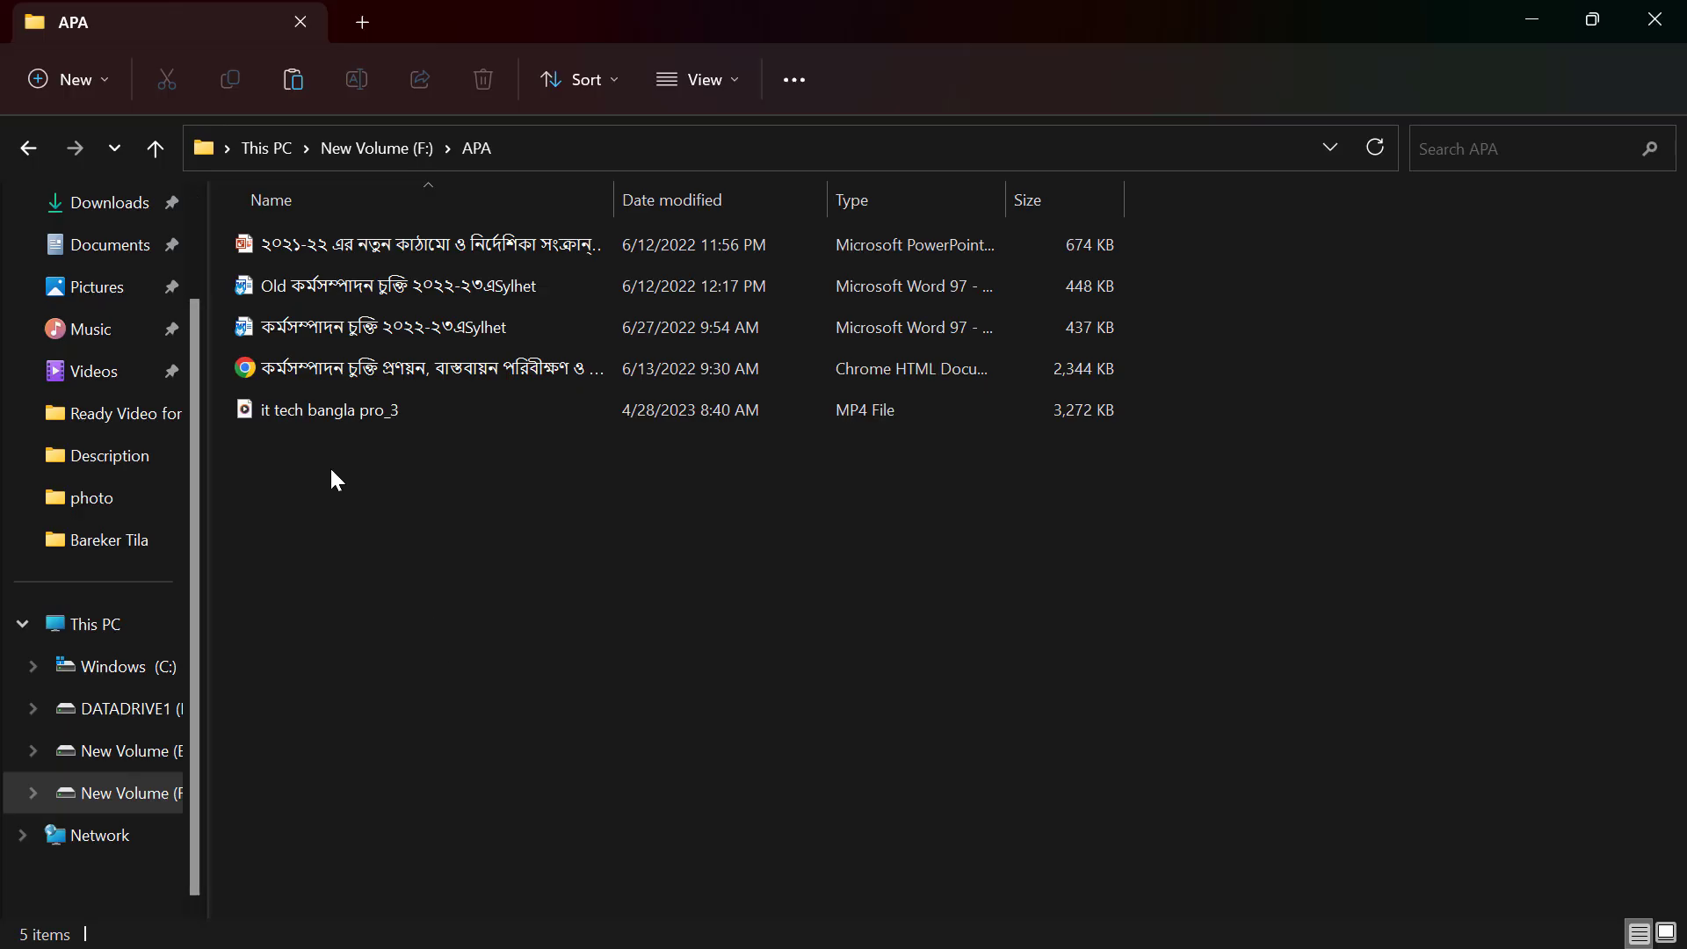
{"action": "left_click", "coordinate": [299, 411]}
{"action": "right_click", "coordinate": [299, 413]}
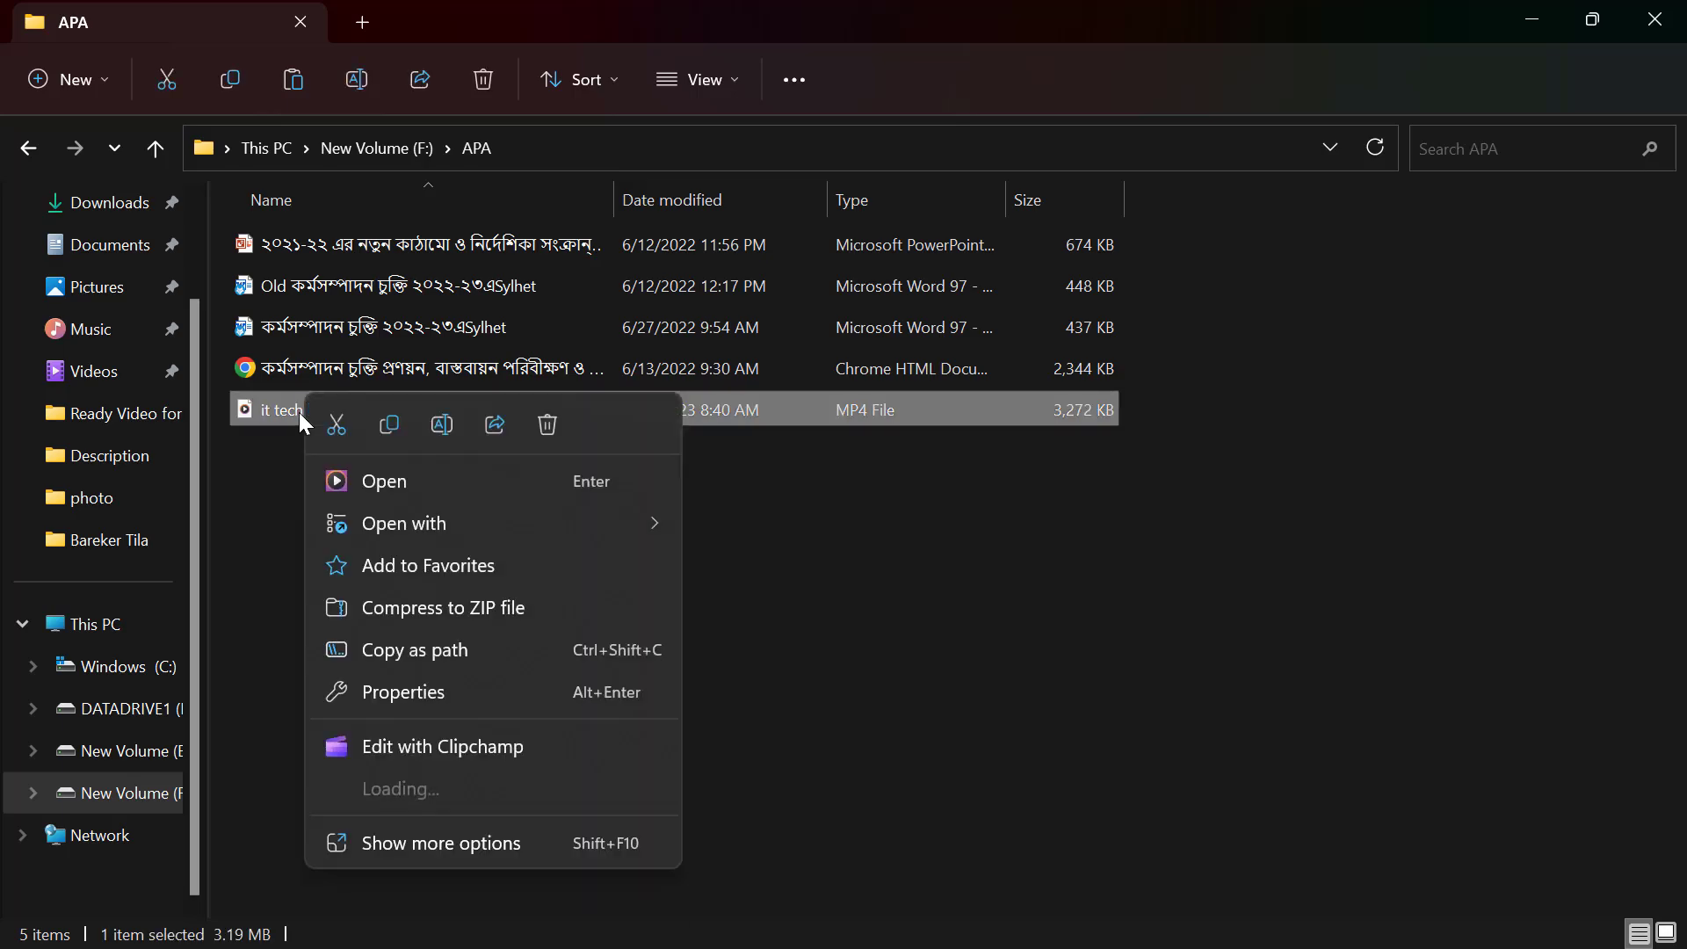
{"action": "mouse_move", "coordinate": [440, 531]}
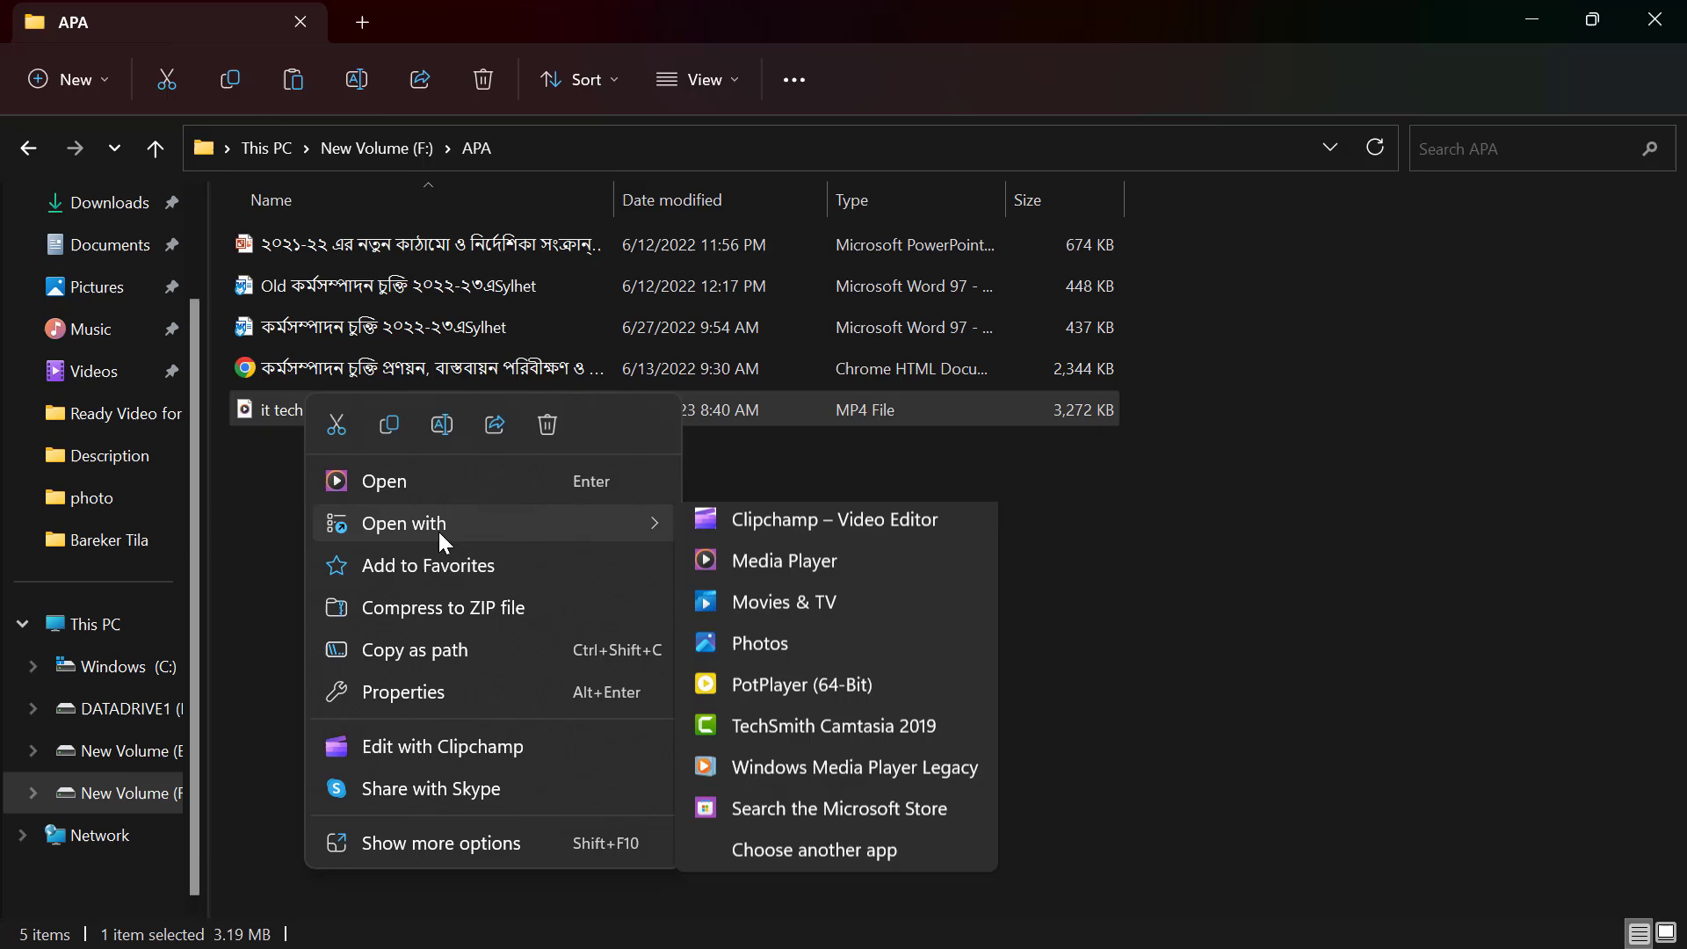
{"action": "left_click", "coordinate": [824, 685]}
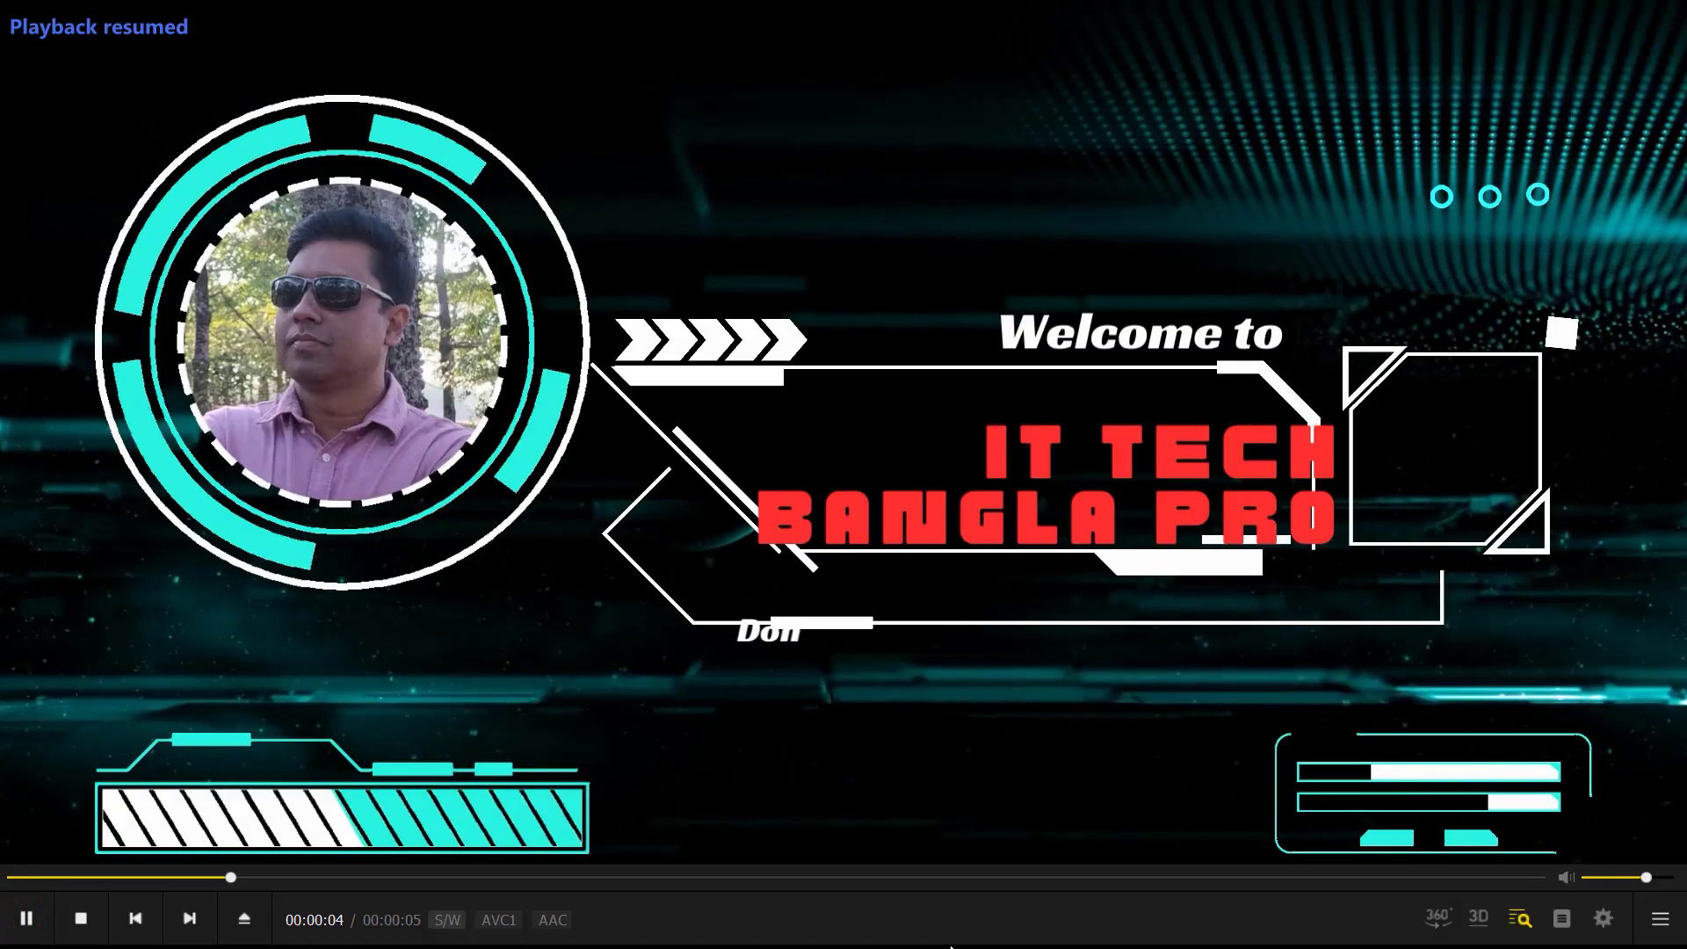